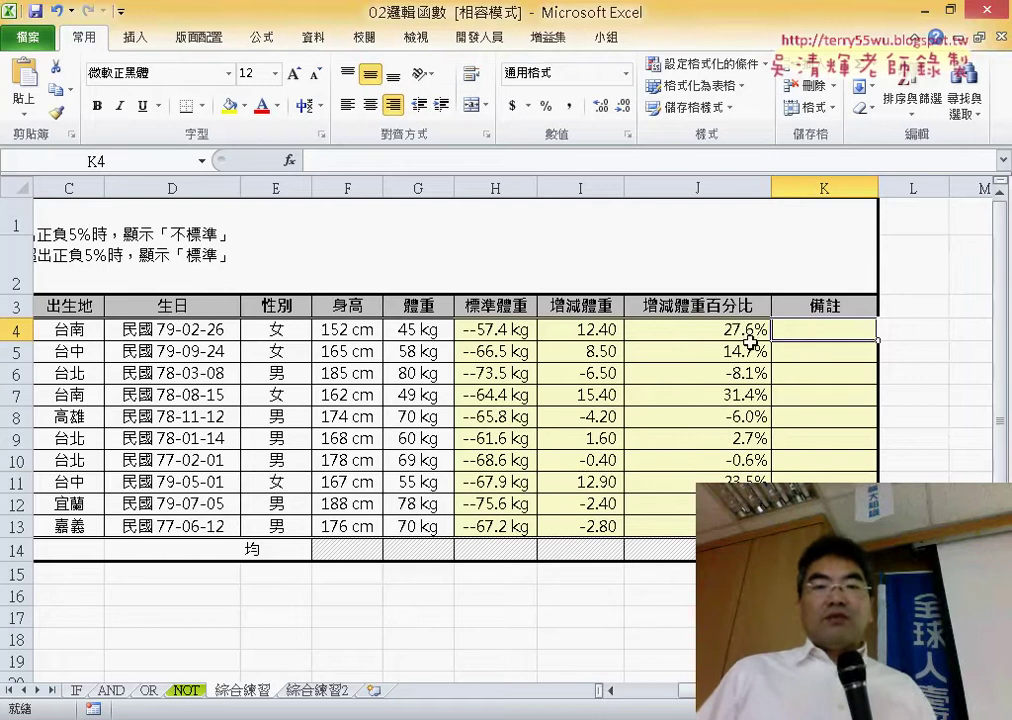
# - Select the weight-change percentages J4:J13 and inspect the formulas behind J4 and J6
pyautogui.moveTo(750, 341); pyautogui.dragTo(730, 526)
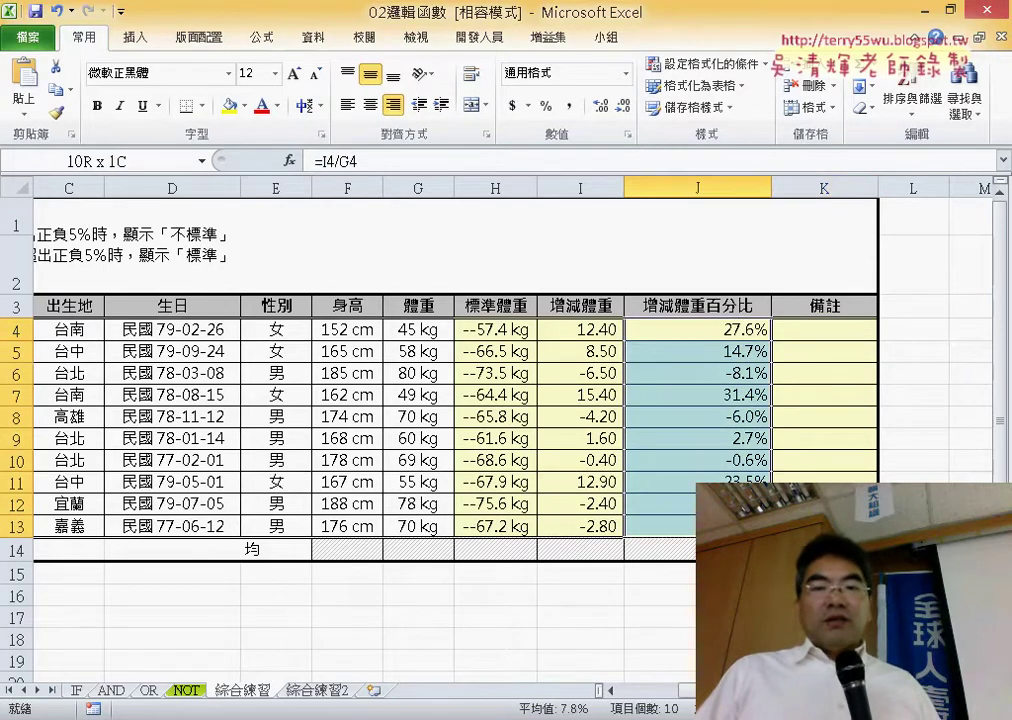
pyautogui.hscroll(-1, 441, 368)
pyautogui.hscroll(-1, 441, 368)
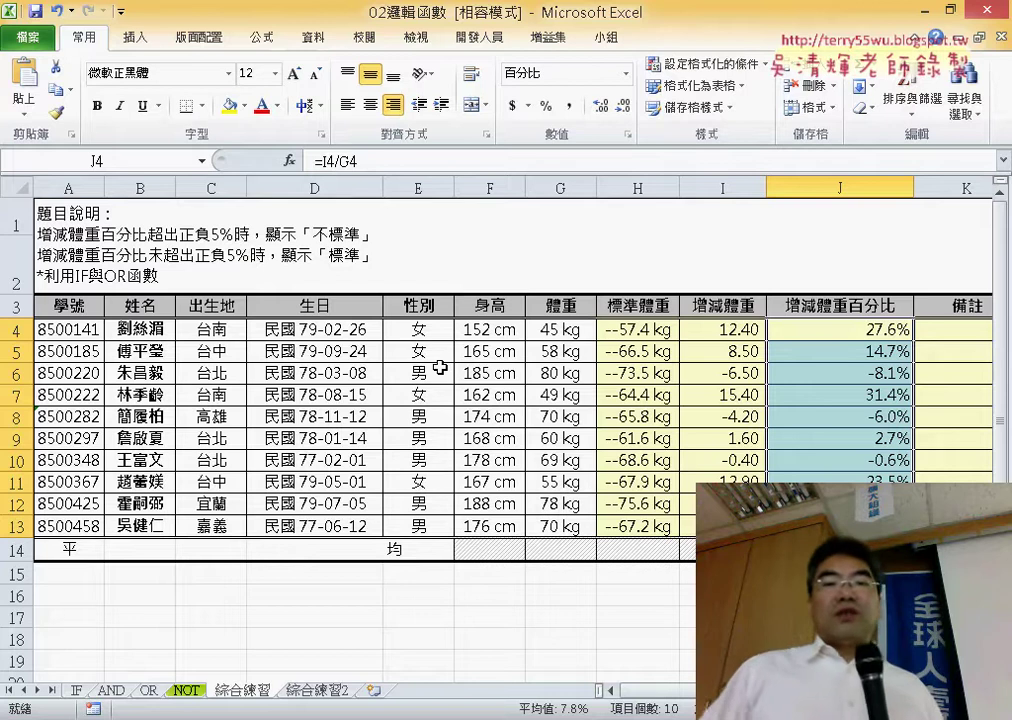
pyautogui.click(856, 179)
pyautogui.click(833, 330)
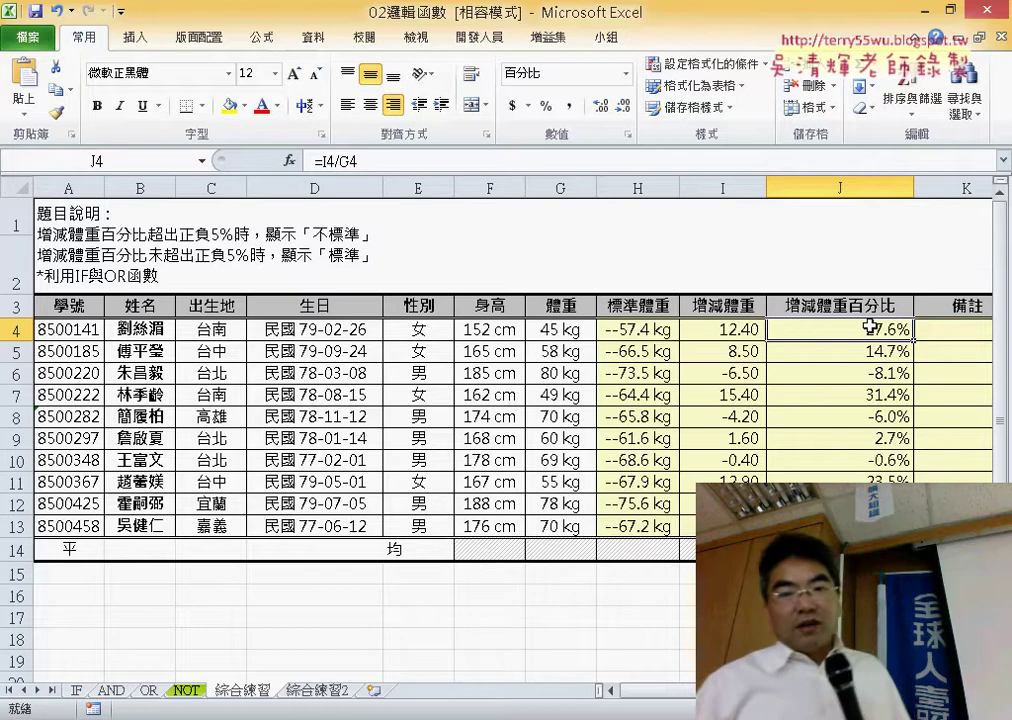
pyautogui.click(896, 376)
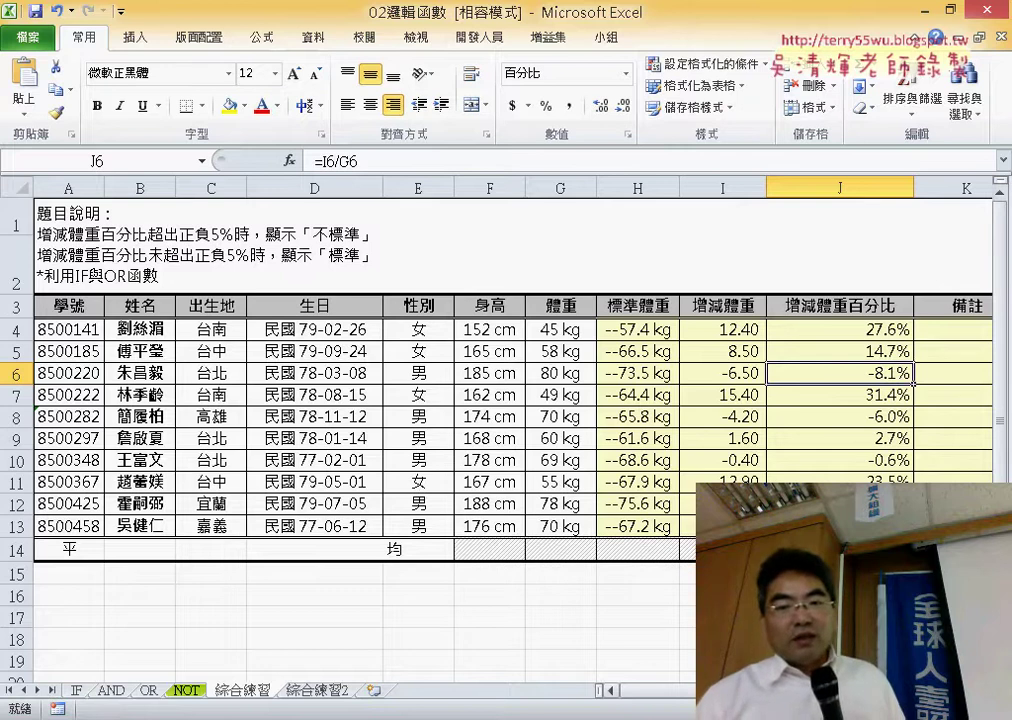
pyautogui.hscroll(2, 500, 400)
pyautogui.click(800, 327)
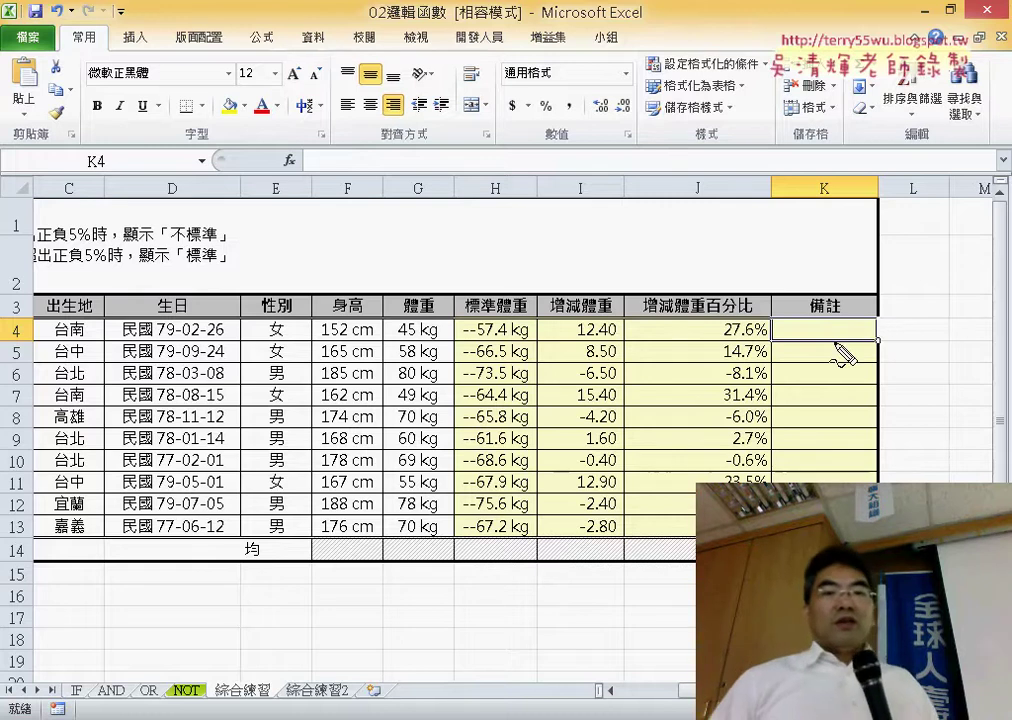
# - Draw a red +5% note with an upward arrow above the table, pointing to row 4
pyautogui.moveTo(395, 251)
pyautogui.mouseDown()
pyautogui.moveTo(512, 230)
pyautogui.moveTo(463, 129)
pyautogui.moveTo(452, 152)
pyautogui.mouseUp()
pyautogui.moveTo(463, 107); pyautogui.dragTo(497, 160)
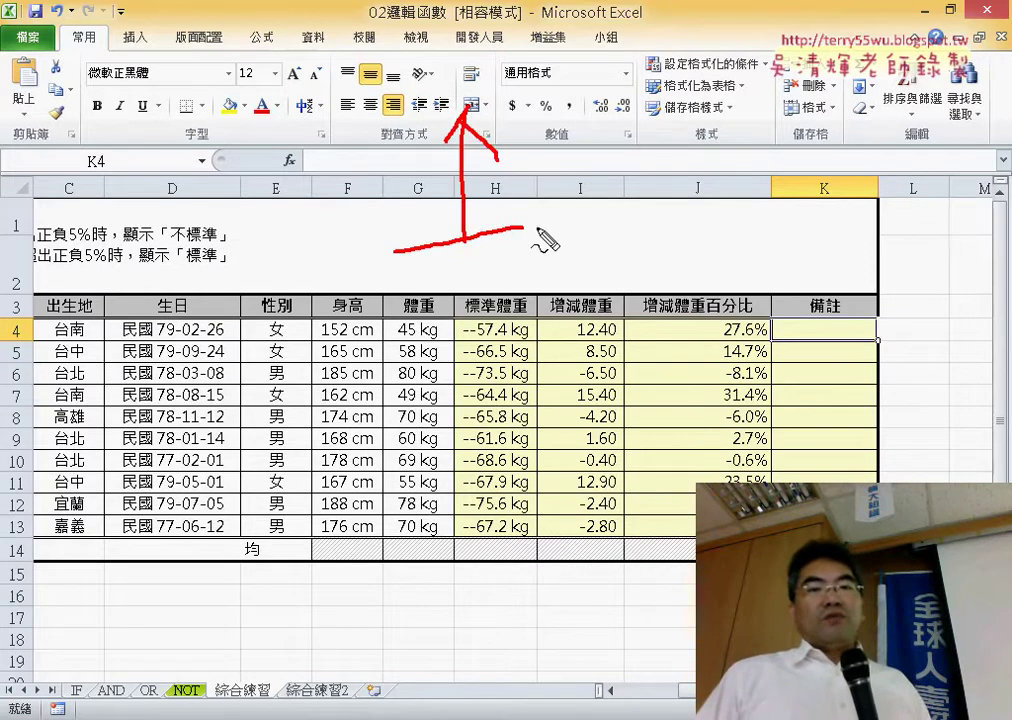
pyautogui.moveTo(543, 212)
pyautogui.mouseDown()
pyautogui.moveTo(592, 233)
pyautogui.moveTo(525, 258)
pyautogui.moveTo(605, 196)
pyautogui.mouseUp()
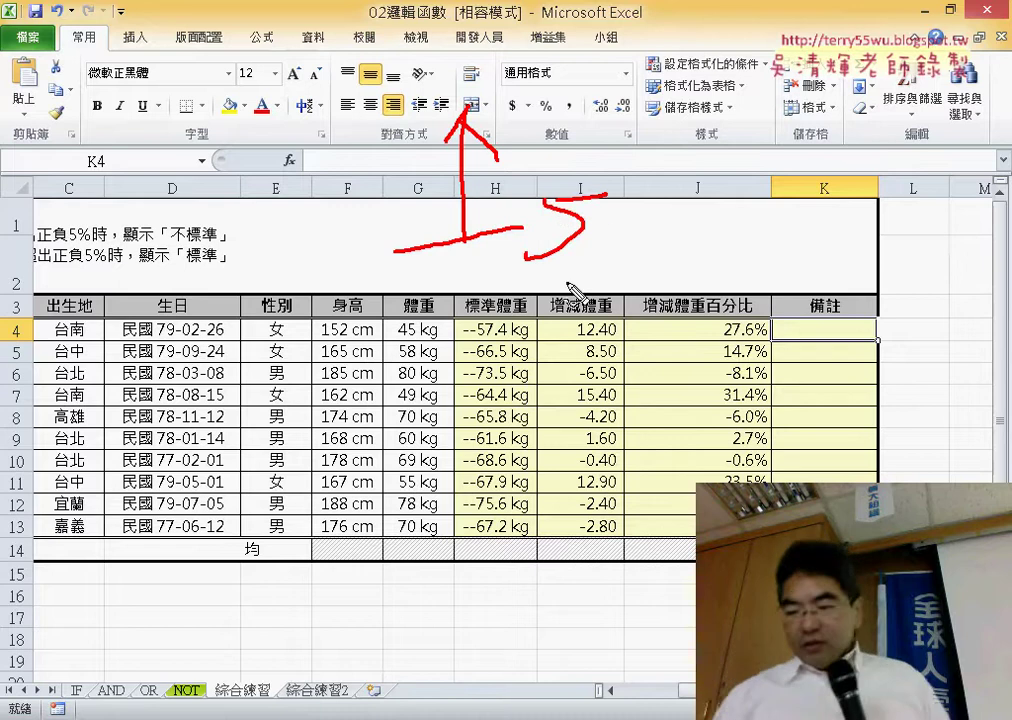
pyautogui.moveTo(712, 168); pyautogui.dragTo(535, 330)
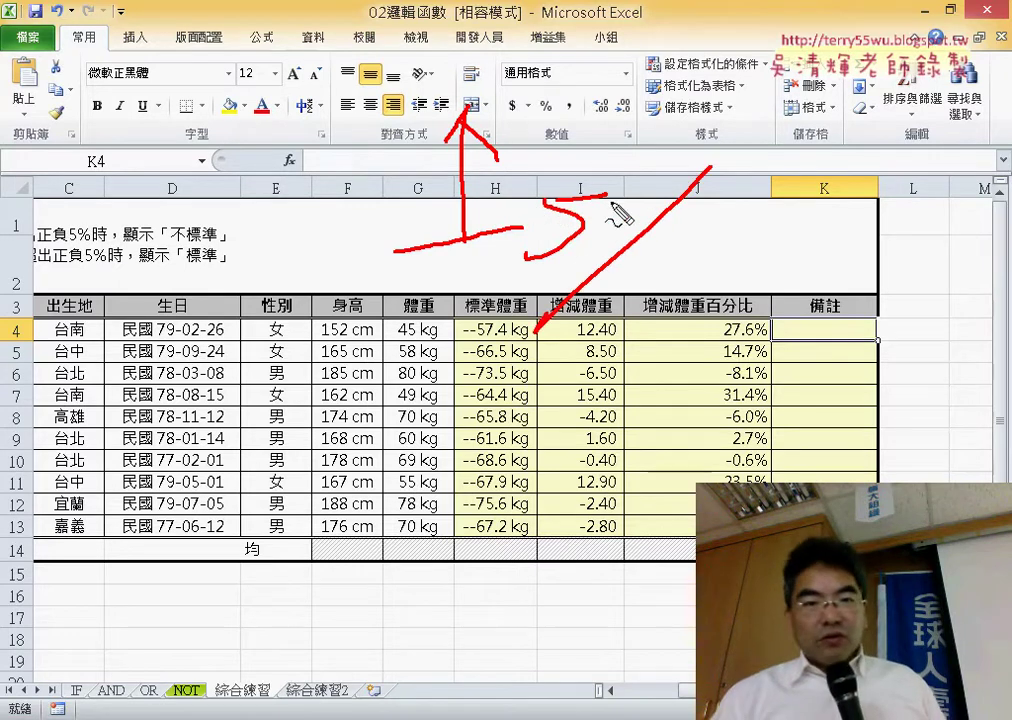
pyautogui.moveTo(614, 215); pyautogui.dragTo(640, 200)
pyautogui.moveTo(672, 250); pyautogui.dragTo(664, 254)
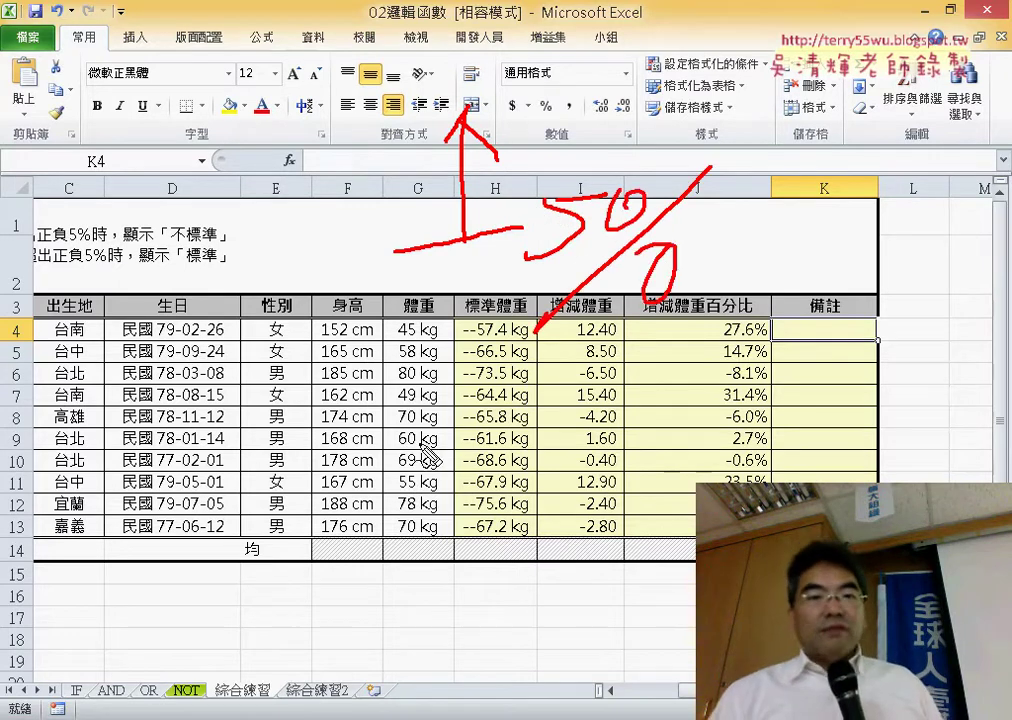
# - Annotate -5% with a red downward arrow and underline the weight changes in rows 4 and 12
pyautogui.moveTo(418, 441)
pyautogui.mouseDown()
pyautogui.moveTo(527, 421)
pyautogui.moveTo(455, 598)
pyautogui.moveTo(500, 548)
pyautogui.mouseUp()
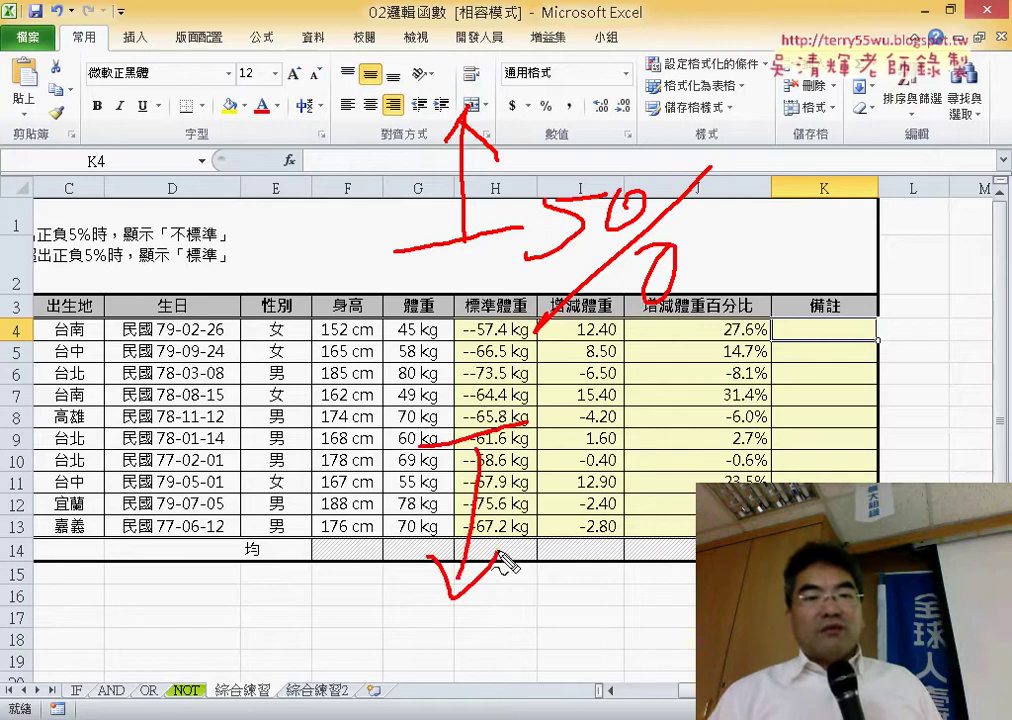
pyautogui.moveTo(575, 462); pyautogui.dragTo(625, 450)
pyautogui.moveTo(660, 383)
pyautogui.mouseDown()
pyautogui.moveTo(635, 490)
pyautogui.moveTo(705, 405)
pyautogui.moveTo(810, 355)
pyautogui.moveTo(757, 410)
pyautogui.mouseUp()
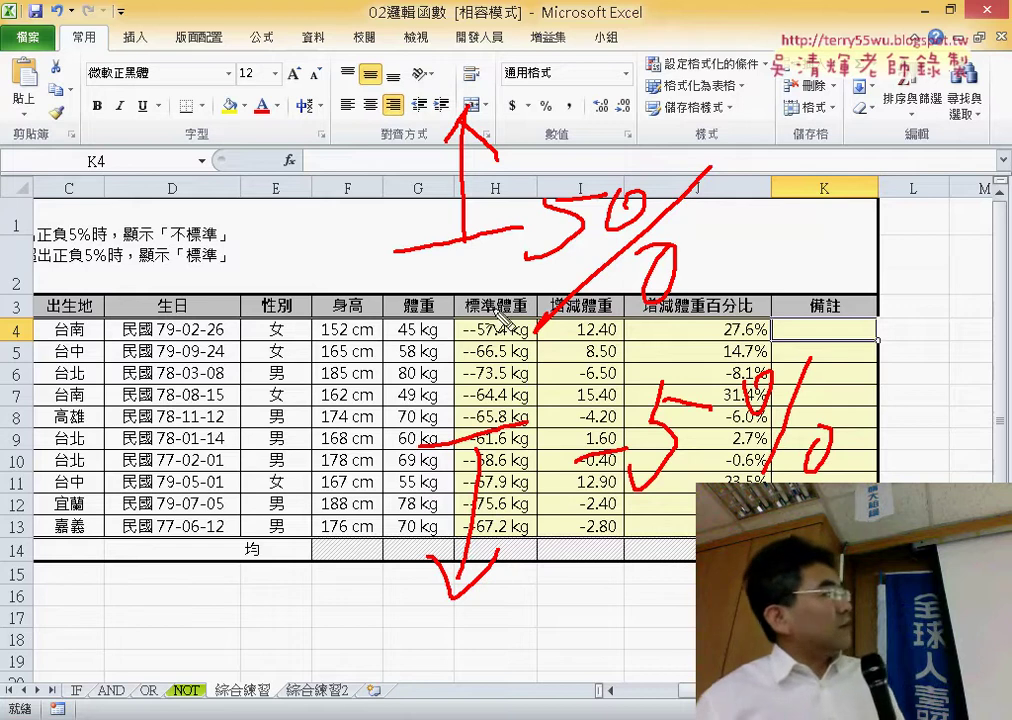
pyautogui.moveTo(533, 327); pyautogui.dragTo(635, 322)
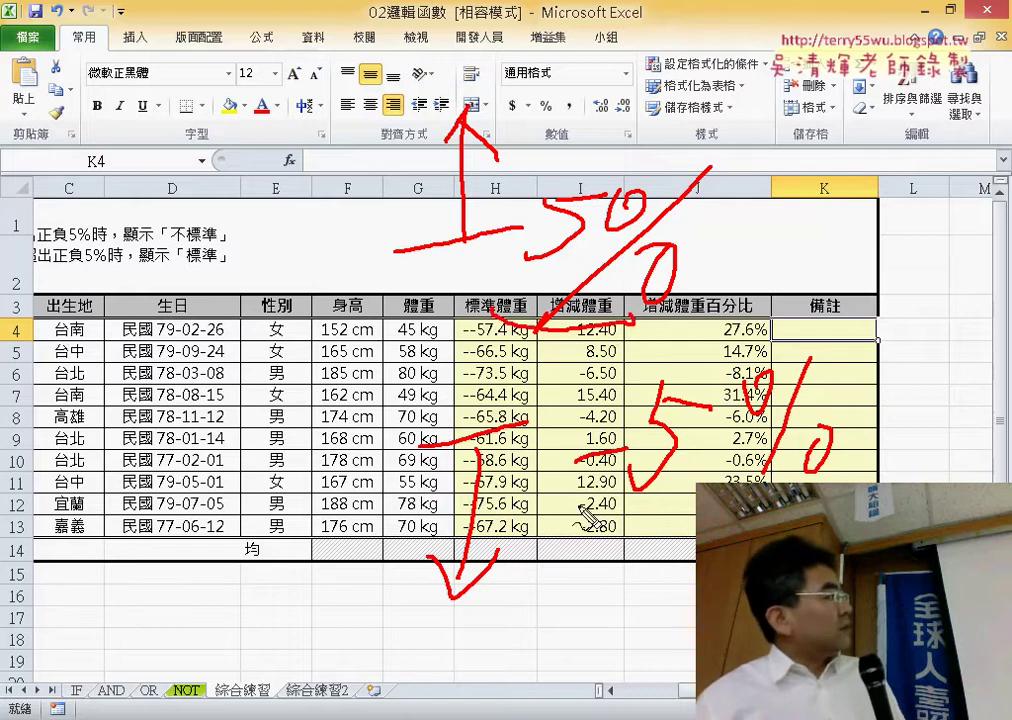
pyautogui.moveTo(600, 497); pyautogui.dragTo(690, 490)
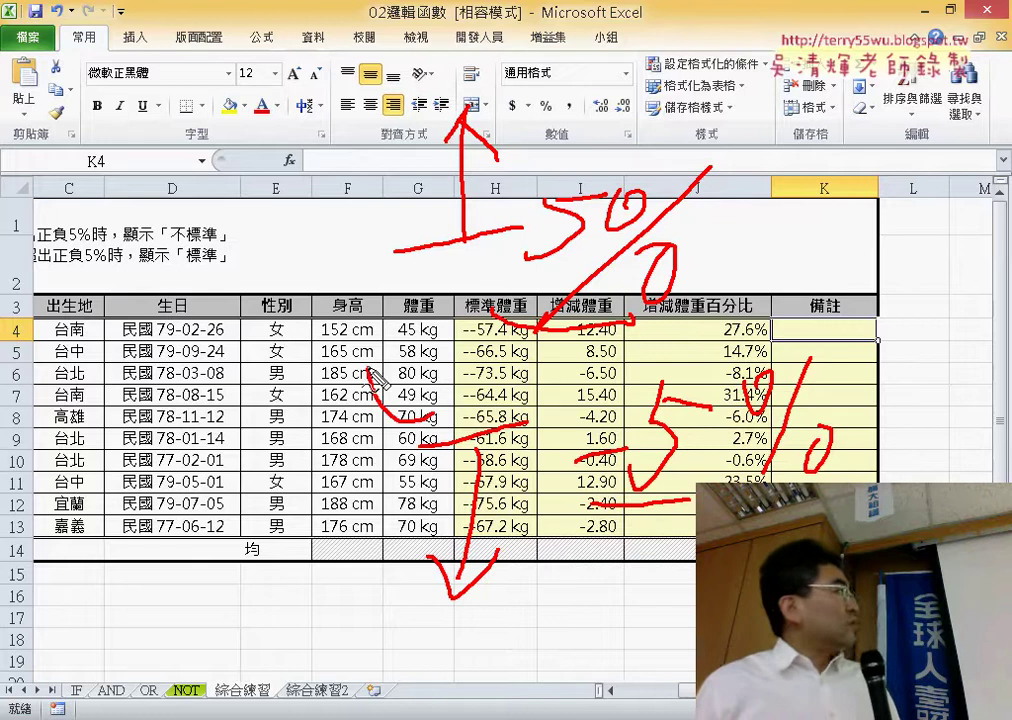
# - Circle the 體重 and H4–H5 values in red, then clear all ink with Esc
pyautogui.moveTo(440, 300); pyautogui.dragTo(440, 420)
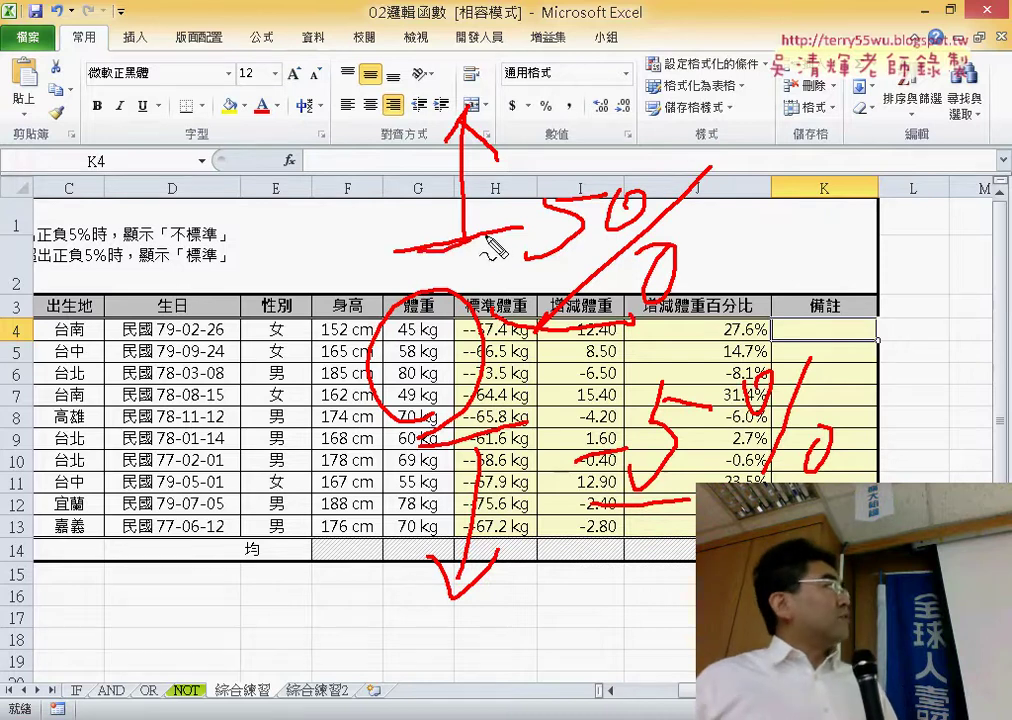
pyautogui.moveTo(497, 252); pyautogui.dragTo(466, 300)
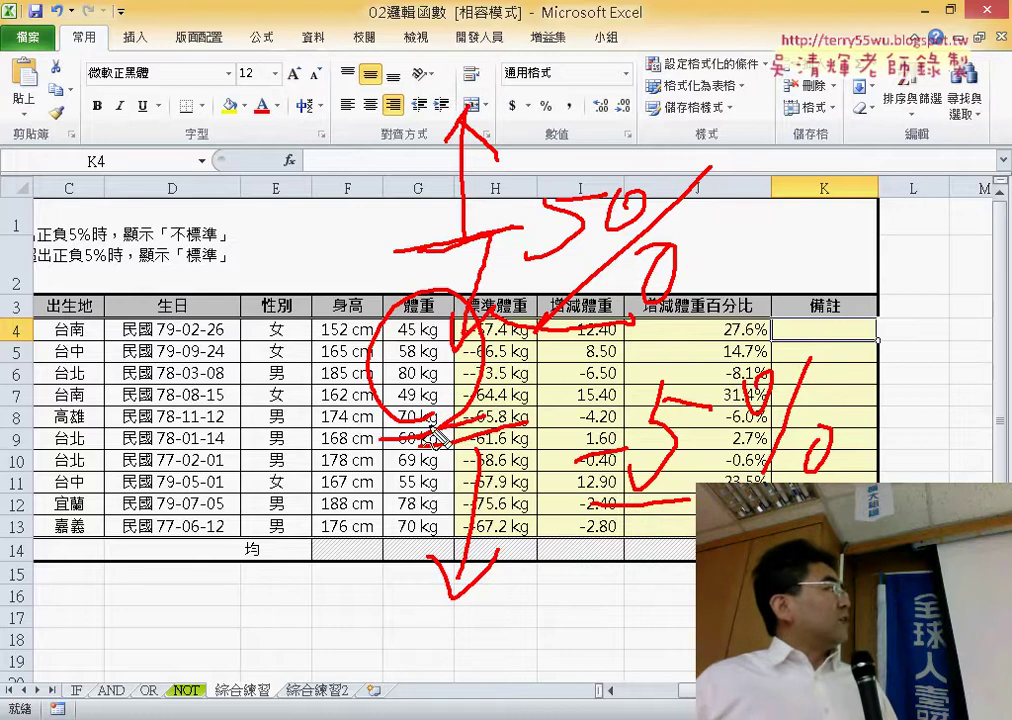
pyautogui.moveTo(470, 295); pyautogui.dragTo(478, 350)
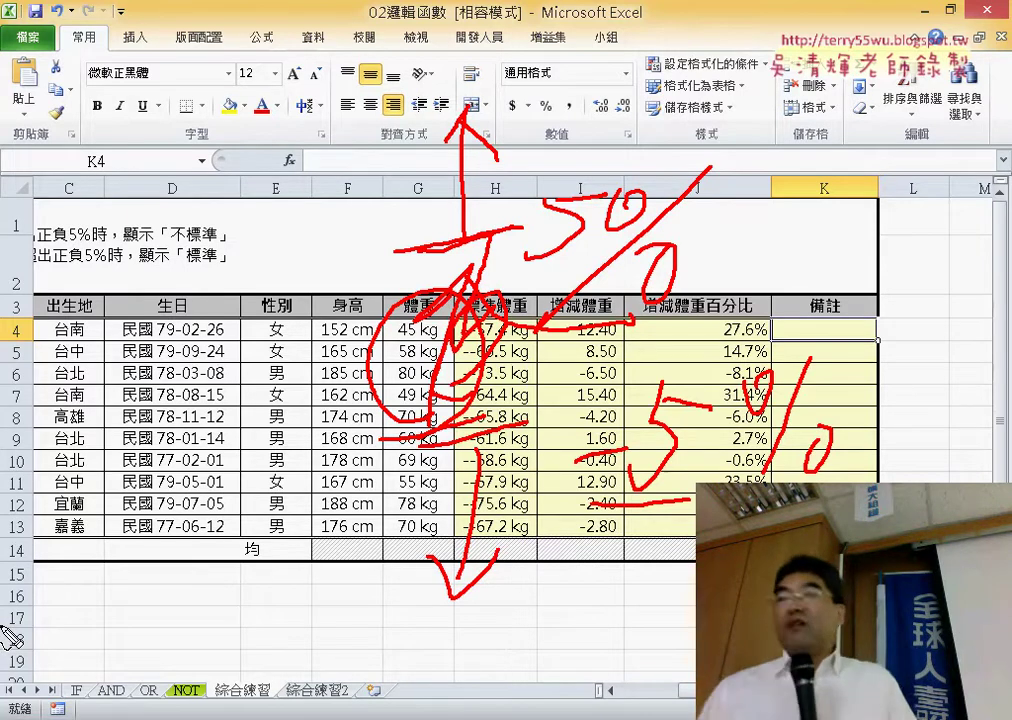
pyautogui.press('Escape')
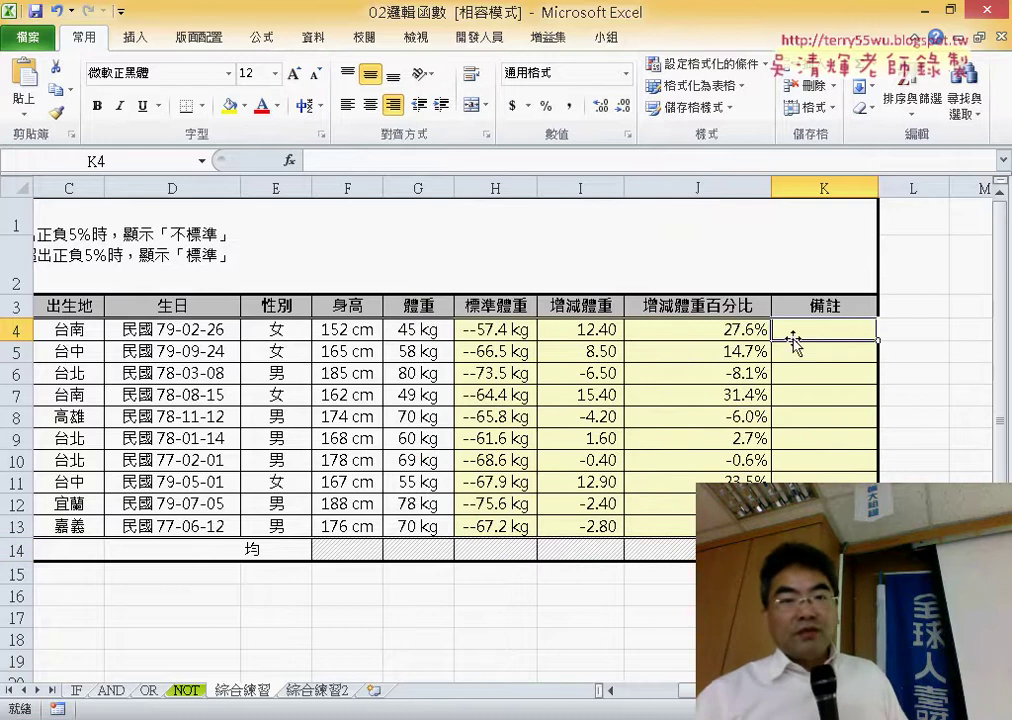
# - Insert an IF function into K4 via fx, leaving its Logical_test empty
pyautogui.click(289, 160)
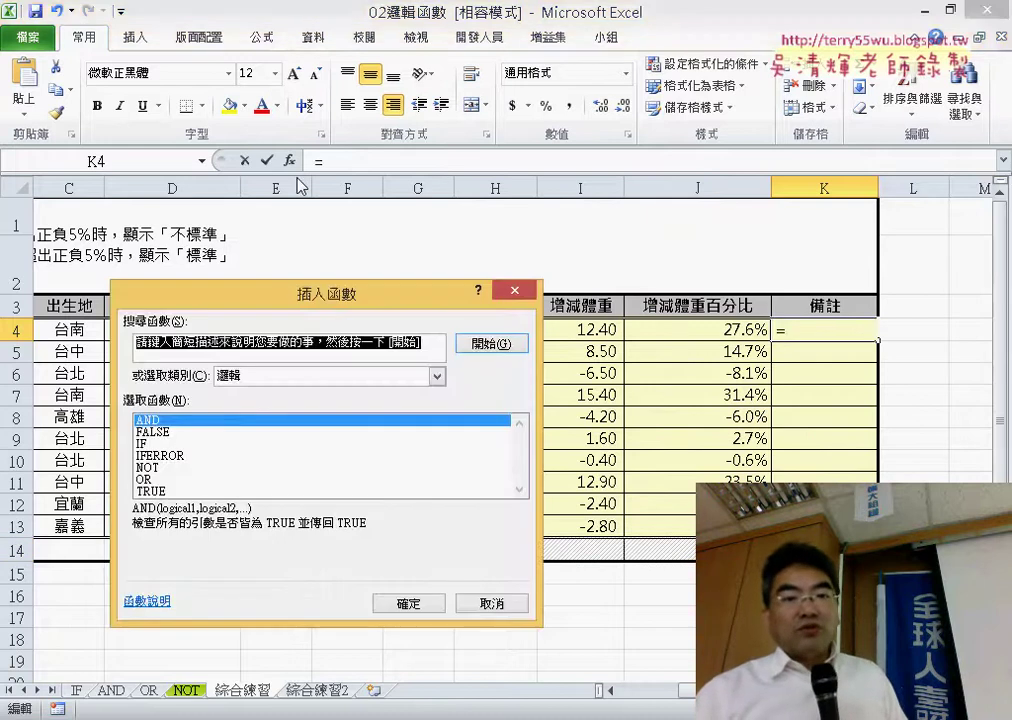
pyautogui.doubleClick(160, 444)
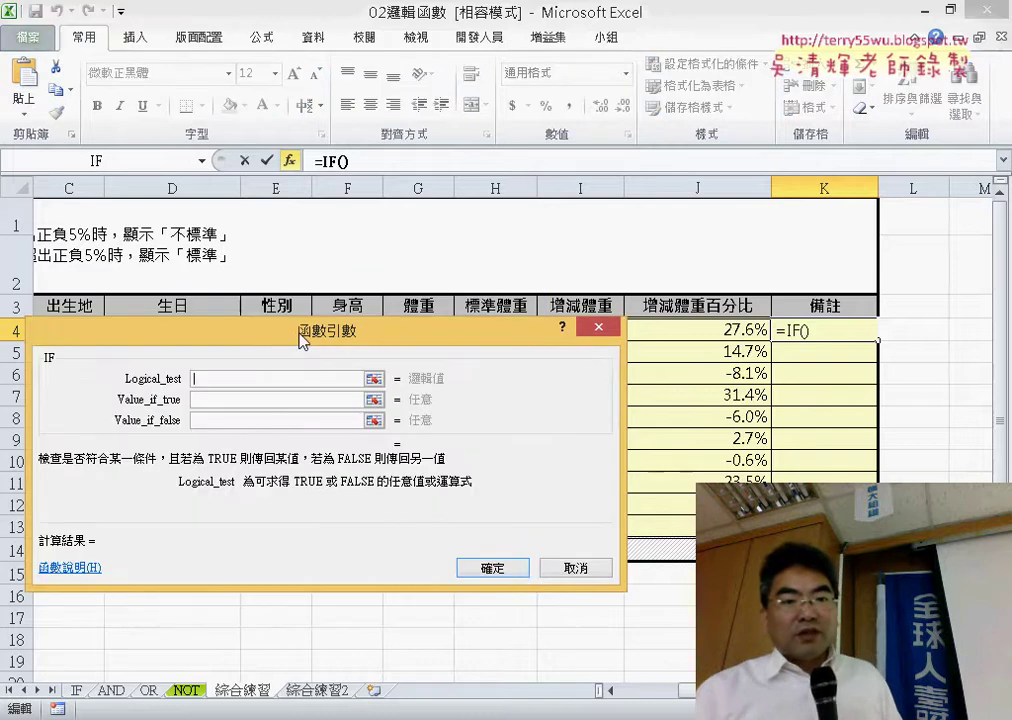
pyautogui.moveTo(300, 340); pyautogui.dragTo(416, 433)
pyautogui.click(700, 328)
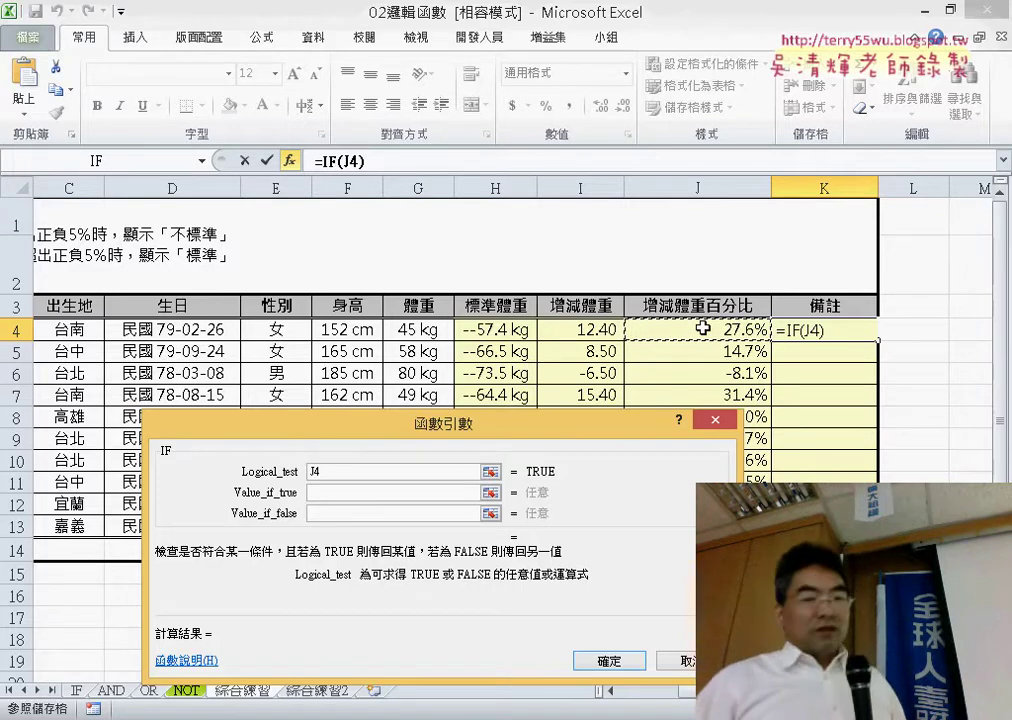
pyautogui.press('BackSpace')
pyautogui.press('BackSpace')
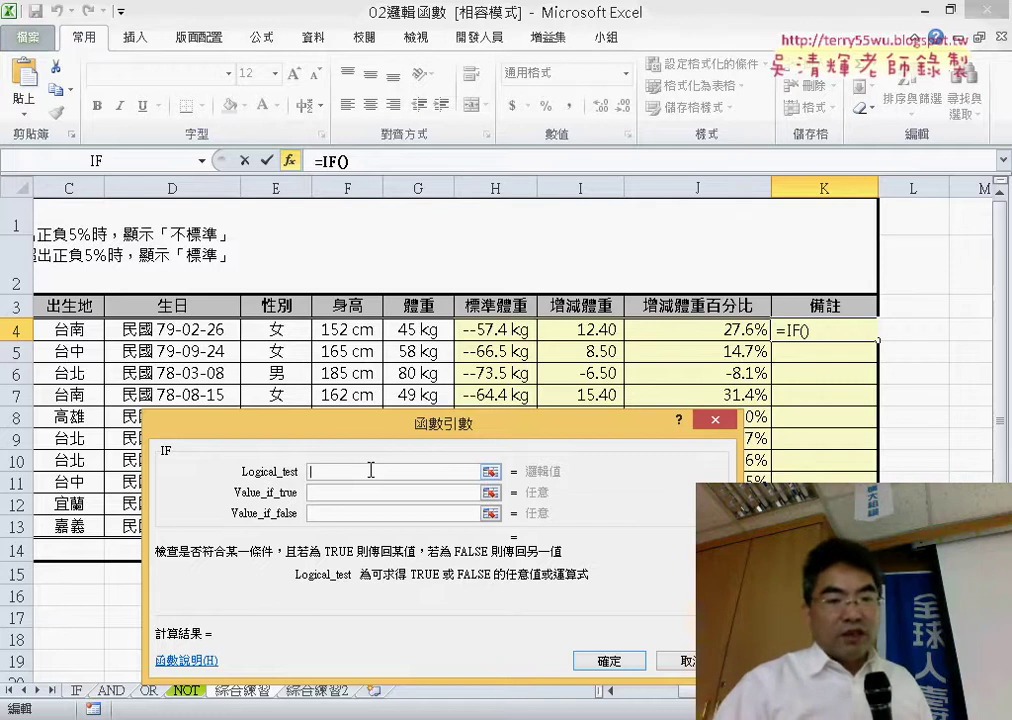
# - Enter or(J4>5%,J4<-5%) as the Logical_test of K4's IF function
pyautogui.write('or')
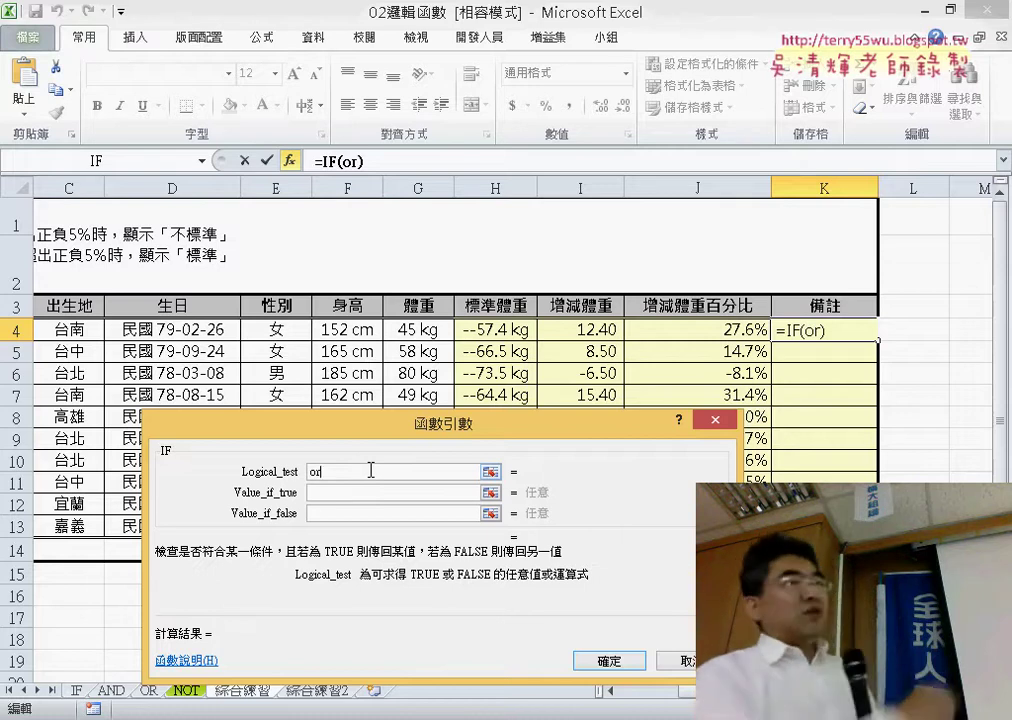
pyautogui.moveTo(429, 416); pyautogui.dragTo(456, 75)
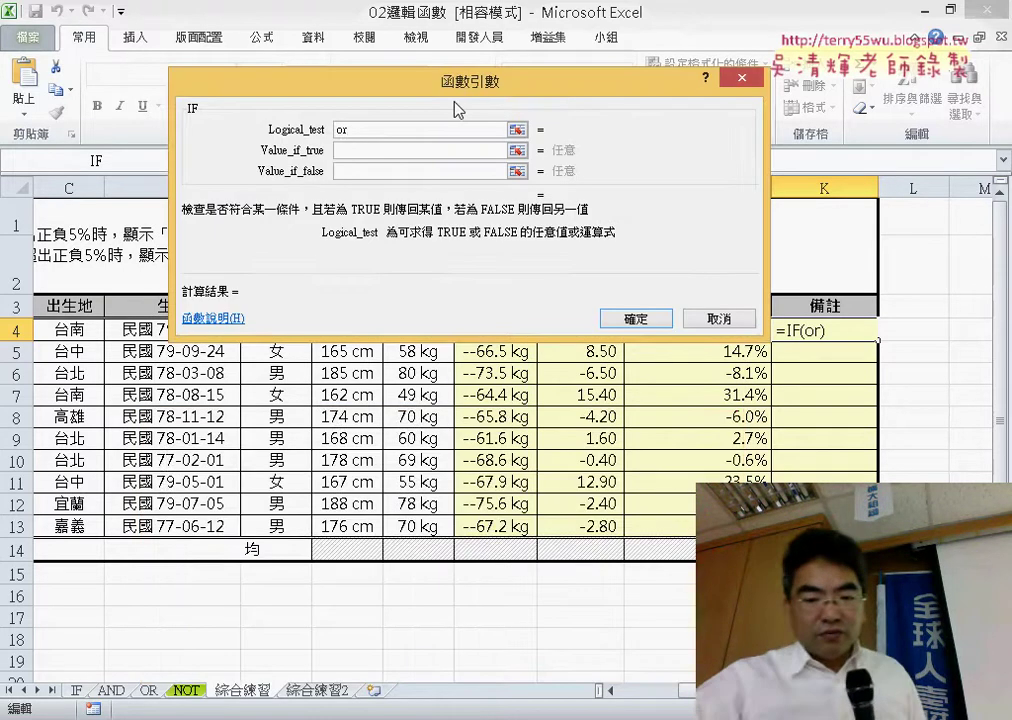
pyautogui.write('(')
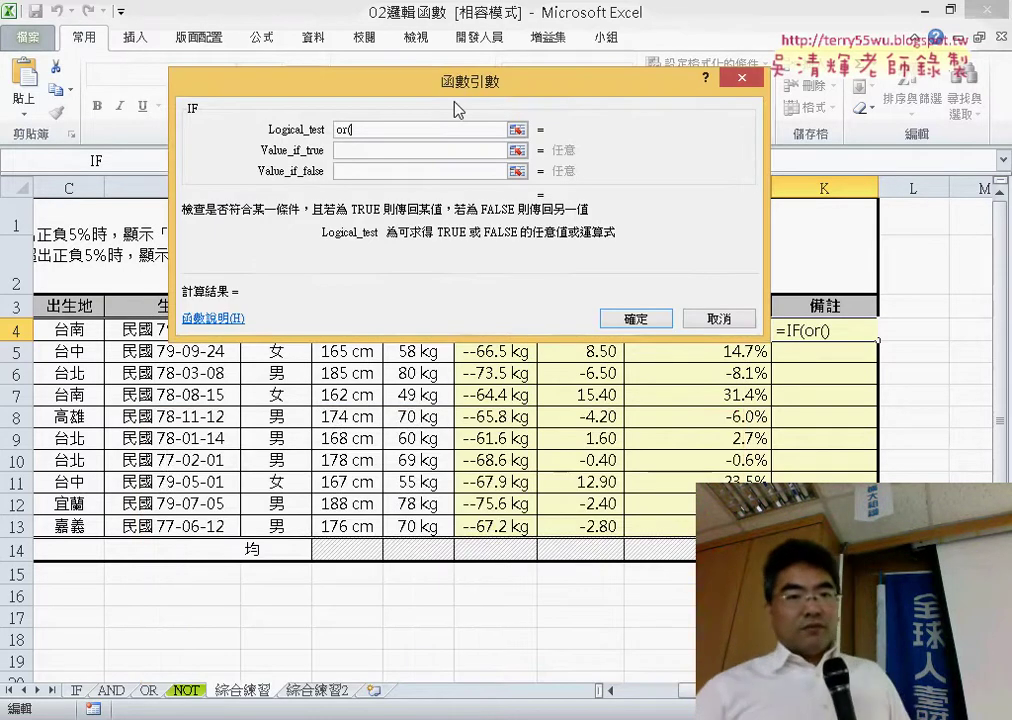
pyautogui.moveTo(450, 82); pyautogui.dragTo(333, 191)
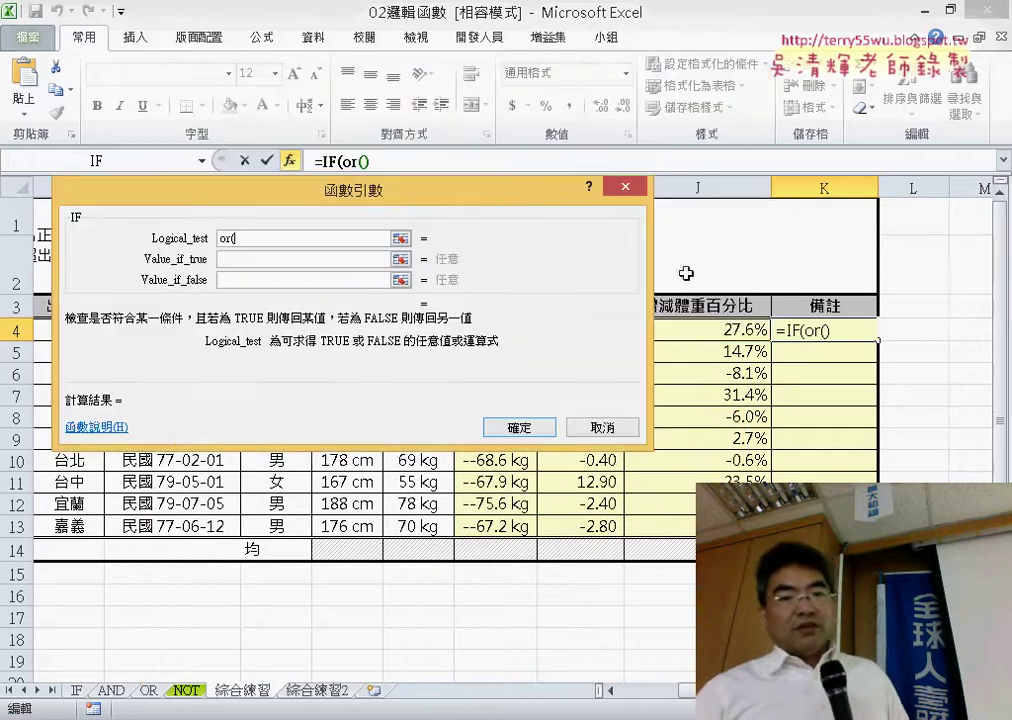
pyautogui.click(727, 331)
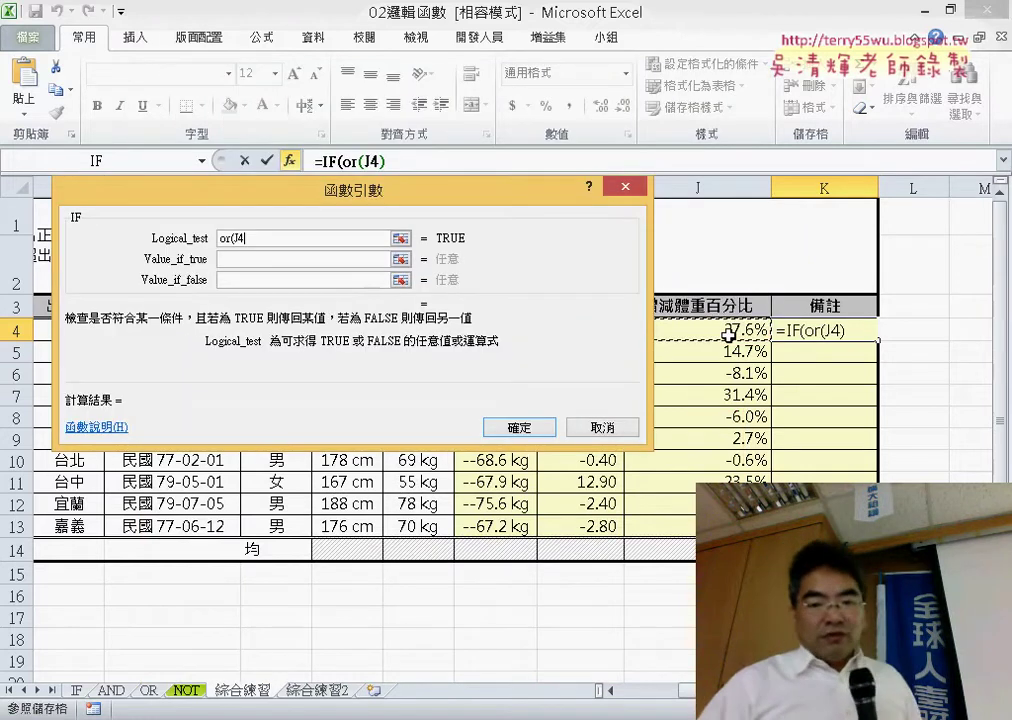
pyautogui.write('>')
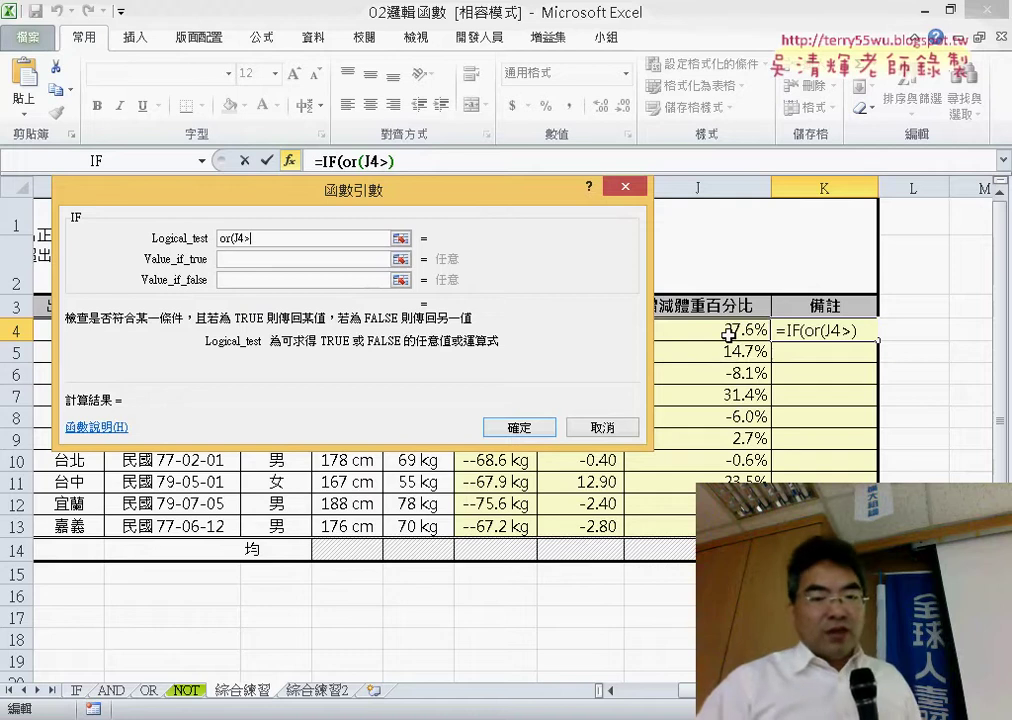
pyautogui.write('5')
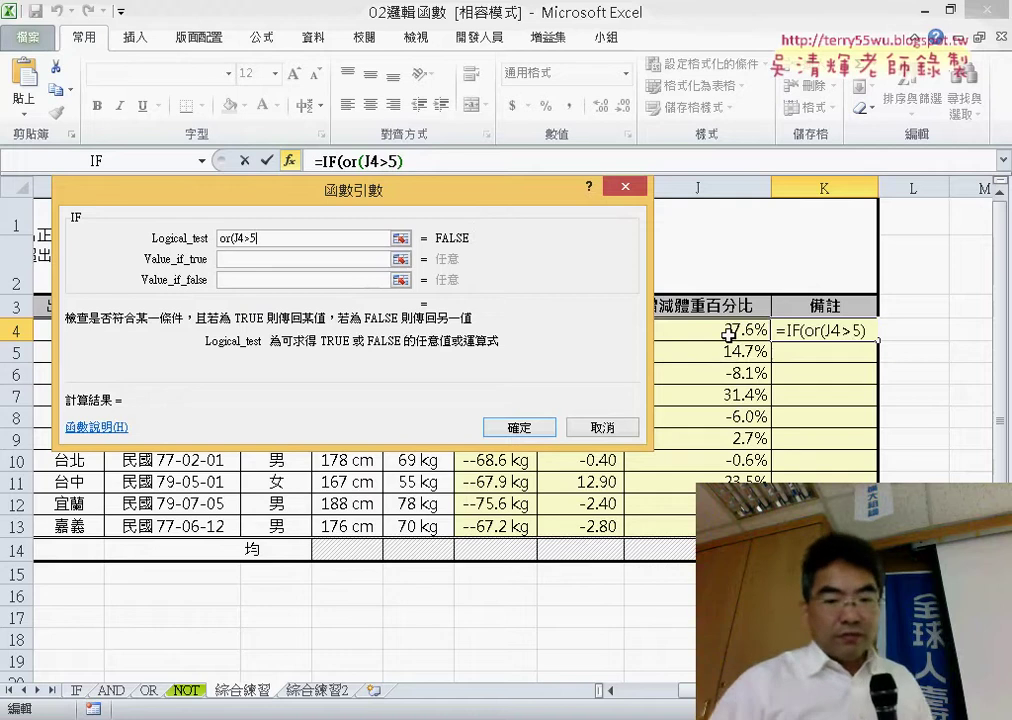
pyautogui.write('%')
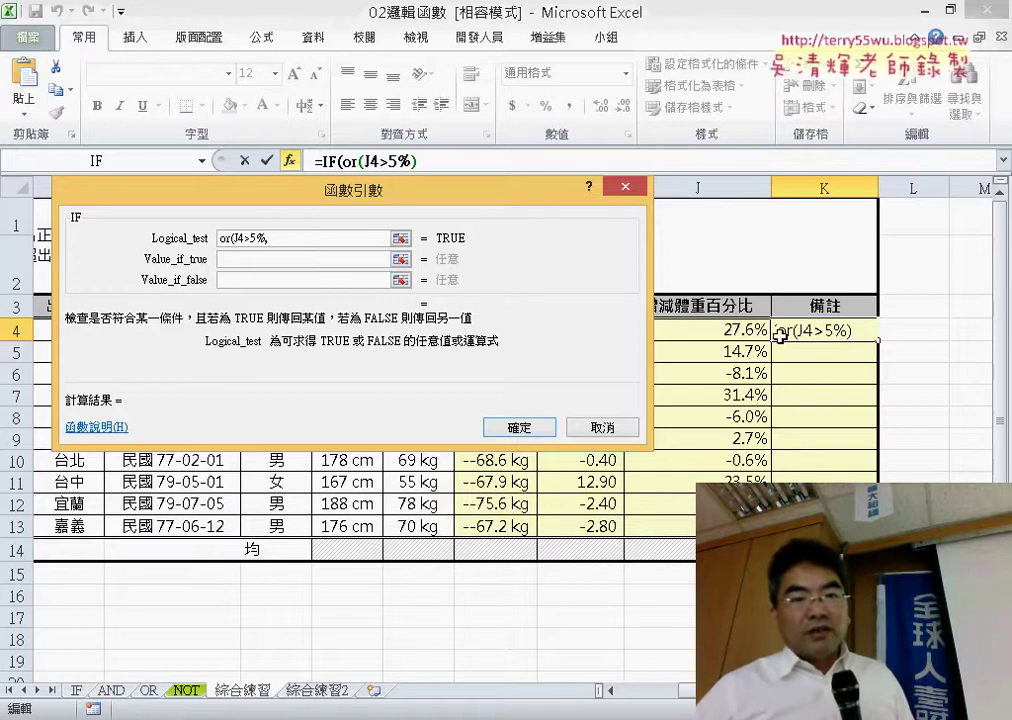
pyautogui.write(',J4')
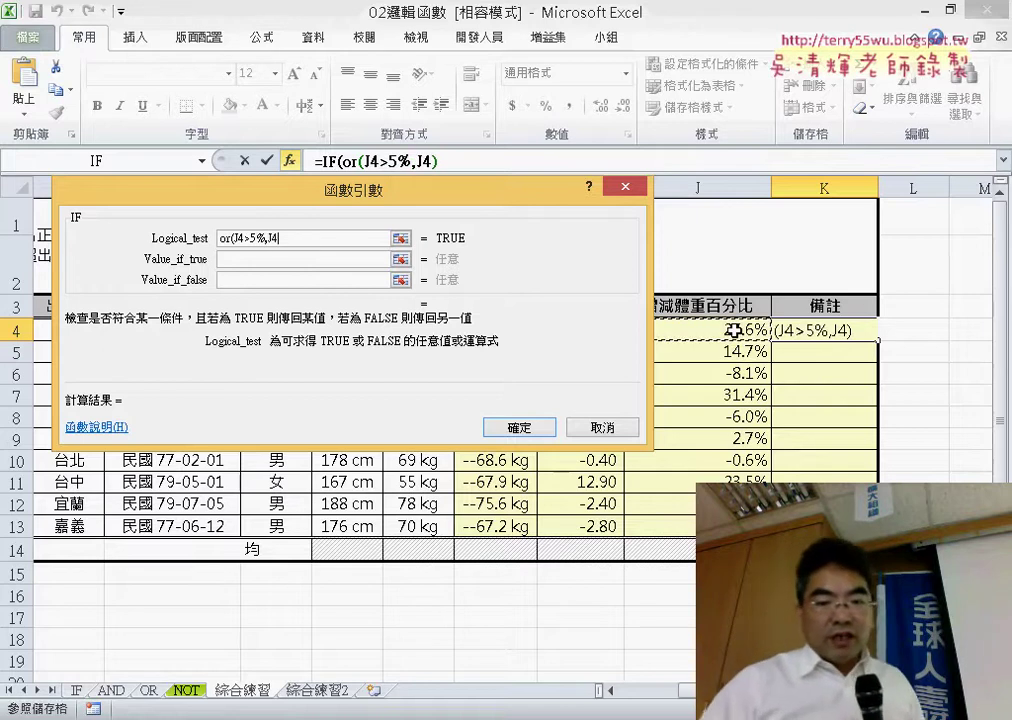
pyautogui.write('<-5')
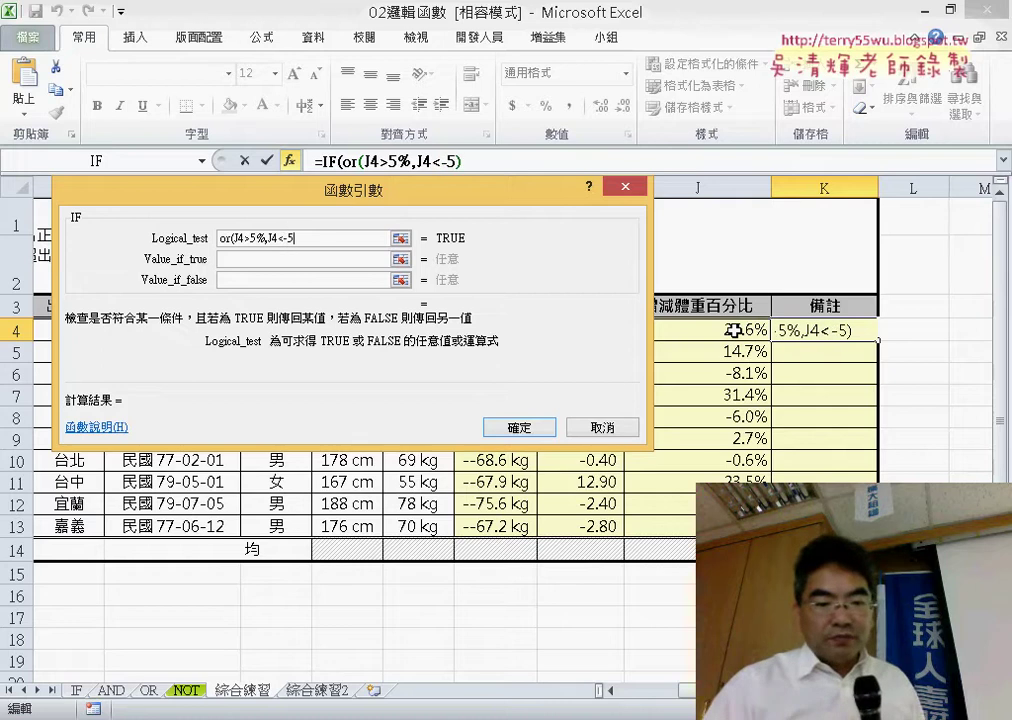
pyautogui.write('%')
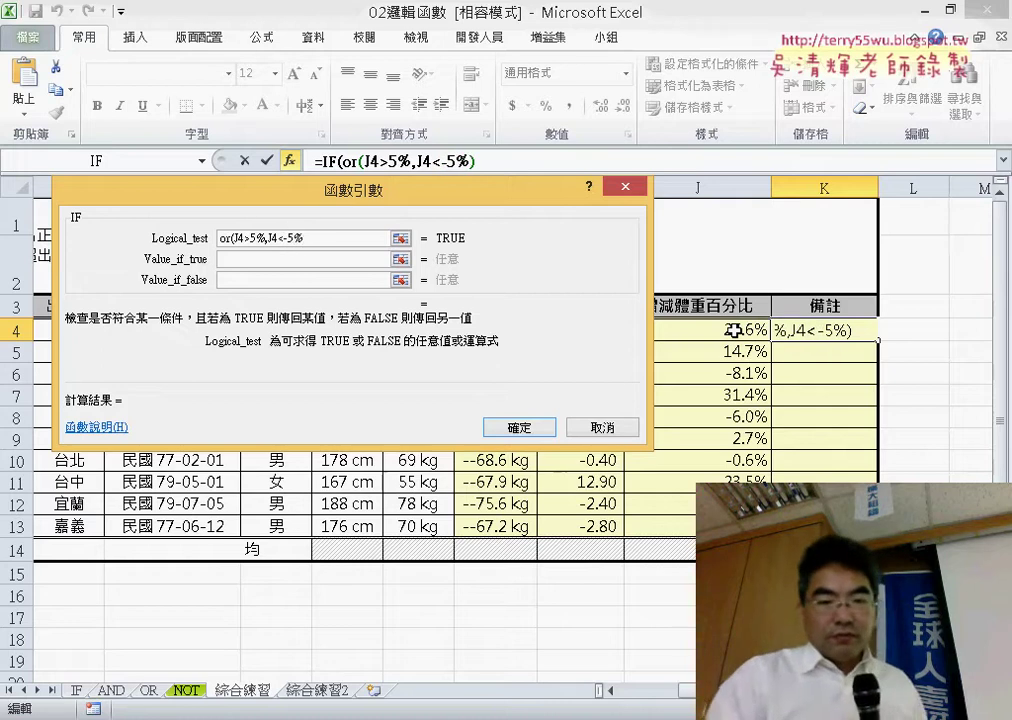
pyautogui.write(')')
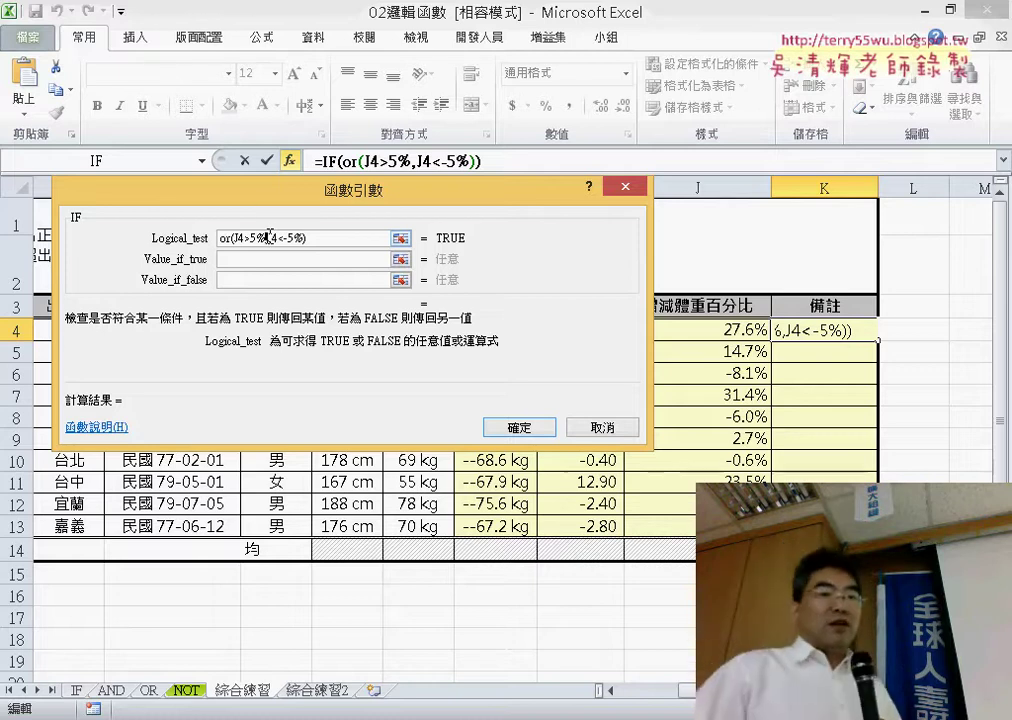
# - Enter 不標準 as the Value_if_true of K4's IF function
pyautogui.click(256, 259)
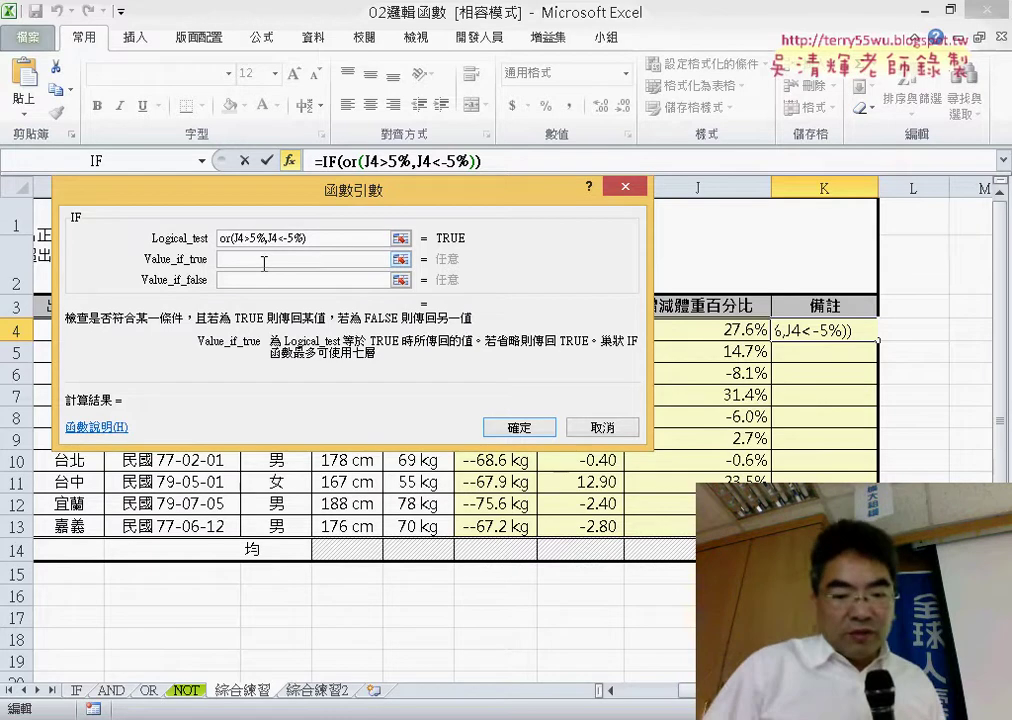
pyautogui.write('ㄅ不')
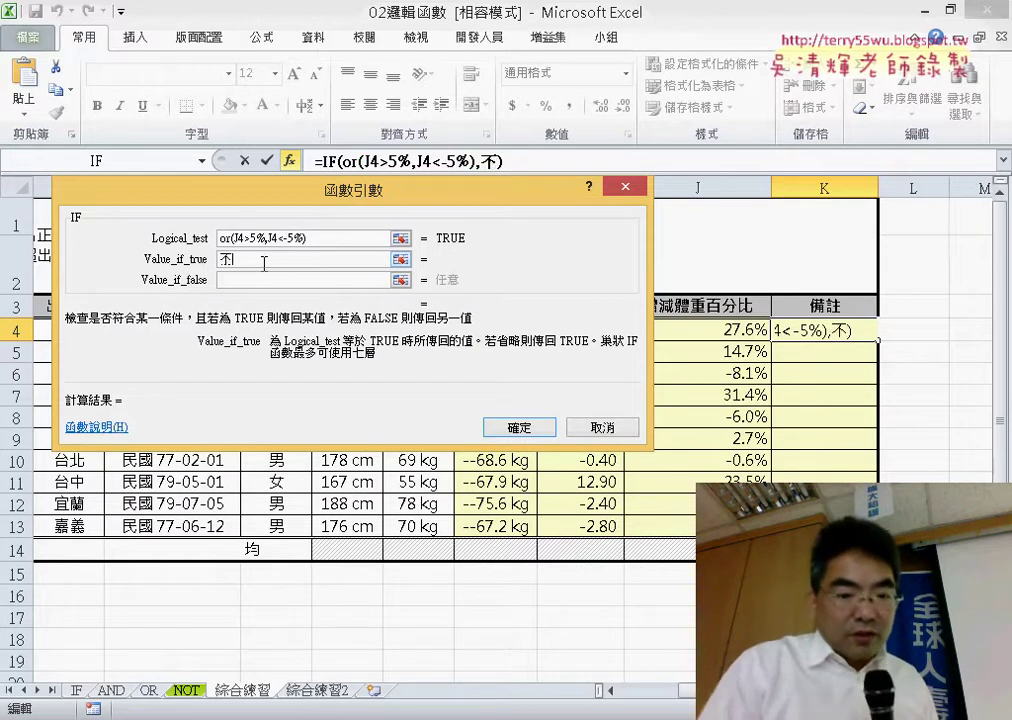
pyautogui.write('ㄅㄧㄠ')
pyautogui.press('space')
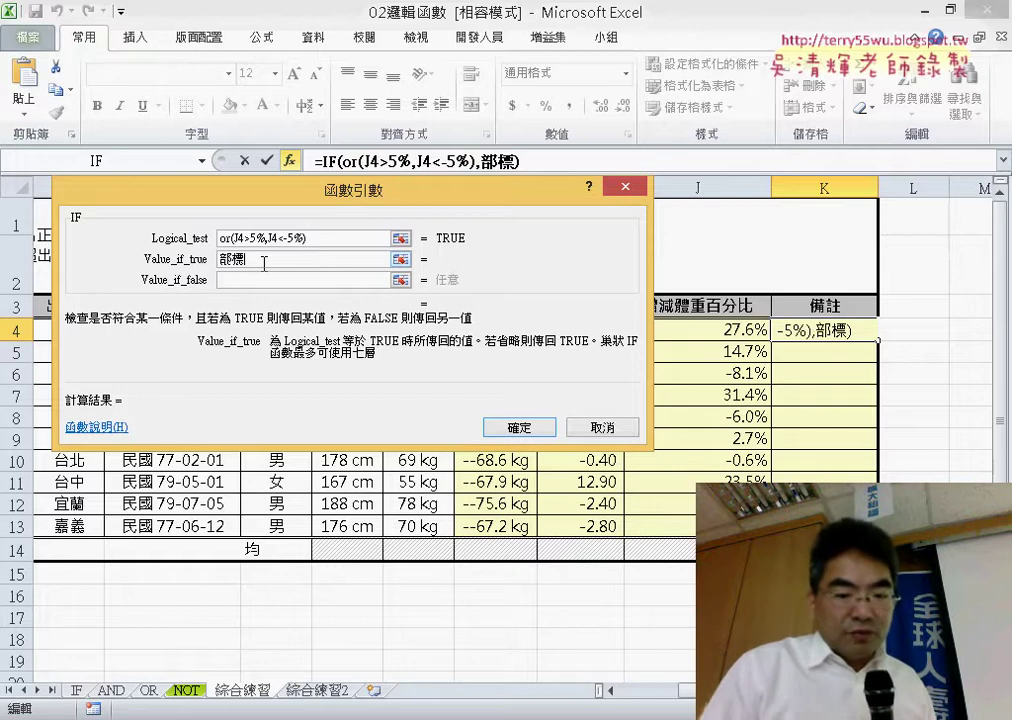
pyautogui.write('ㄓㄨㄣˇ')
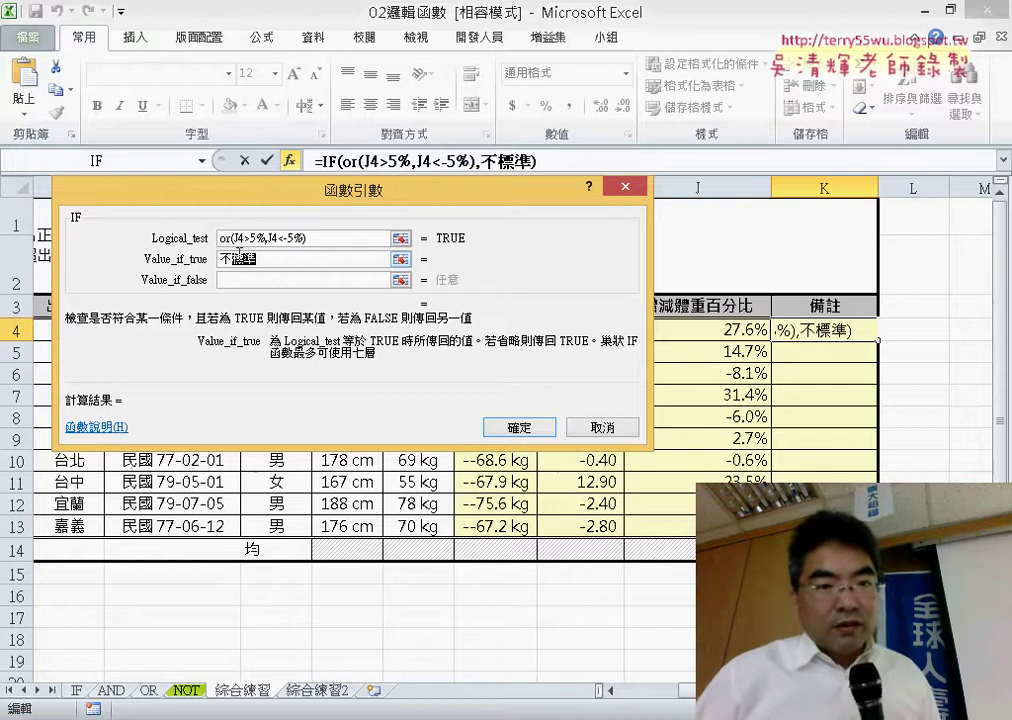
pyautogui.doubleClick(246, 258)
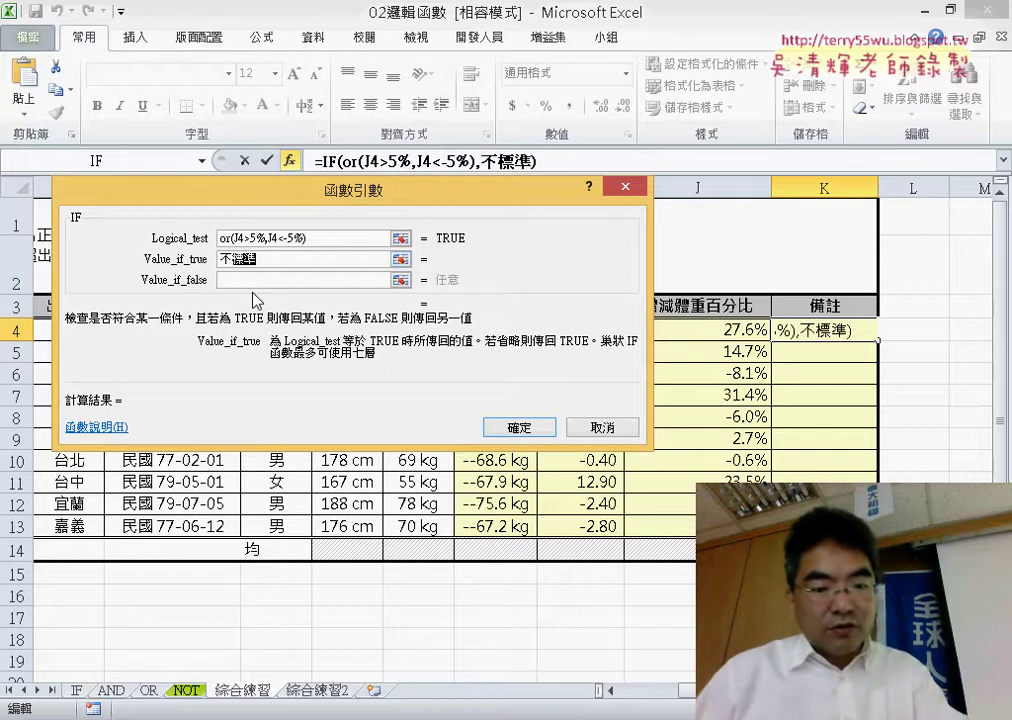
# - Enter 標準 as Value_if_false and confirm K4's IF formula
pyautogui.click(252, 283)
pyautogui.write('標準')
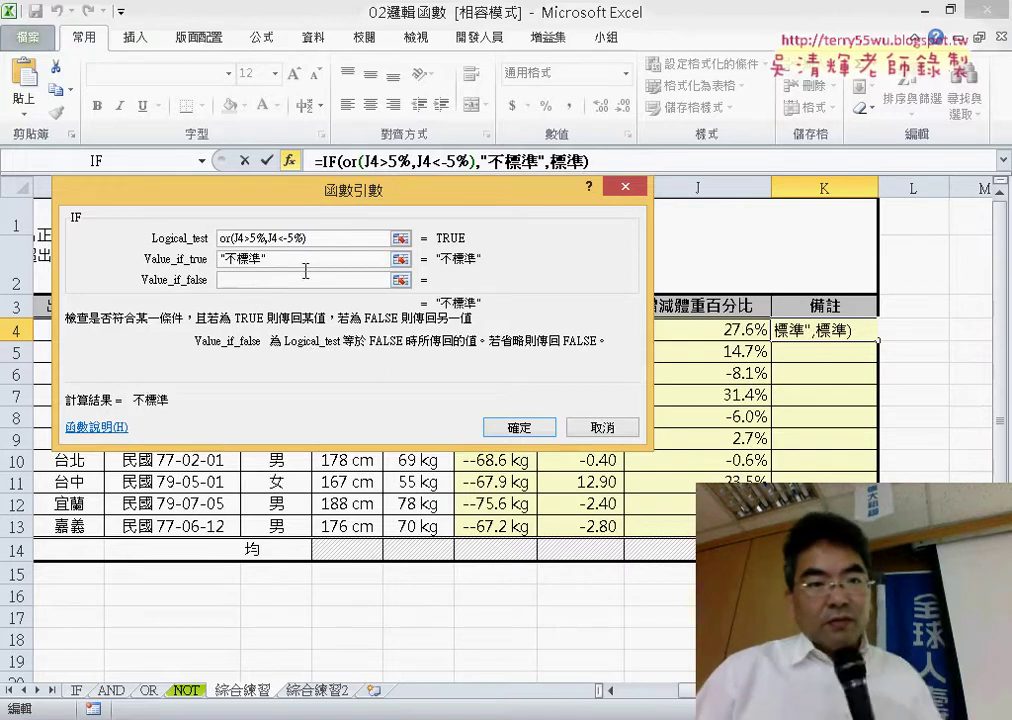
pyautogui.click(271, 262)
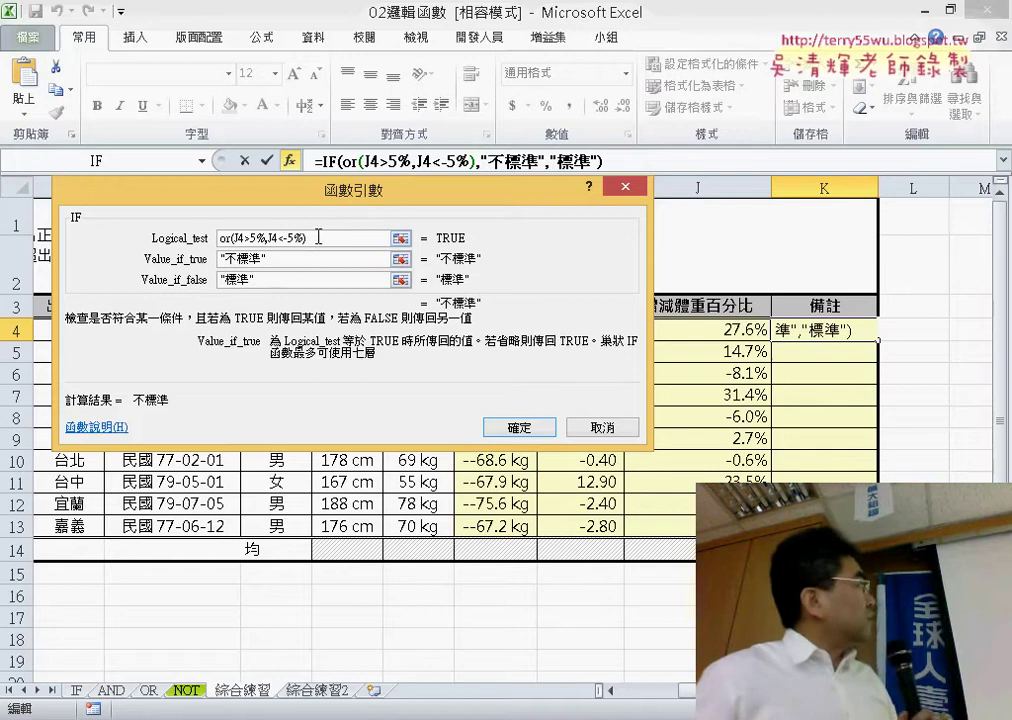
pyautogui.moveTo(310, 238); pyautogui.dragTo(224, 237)
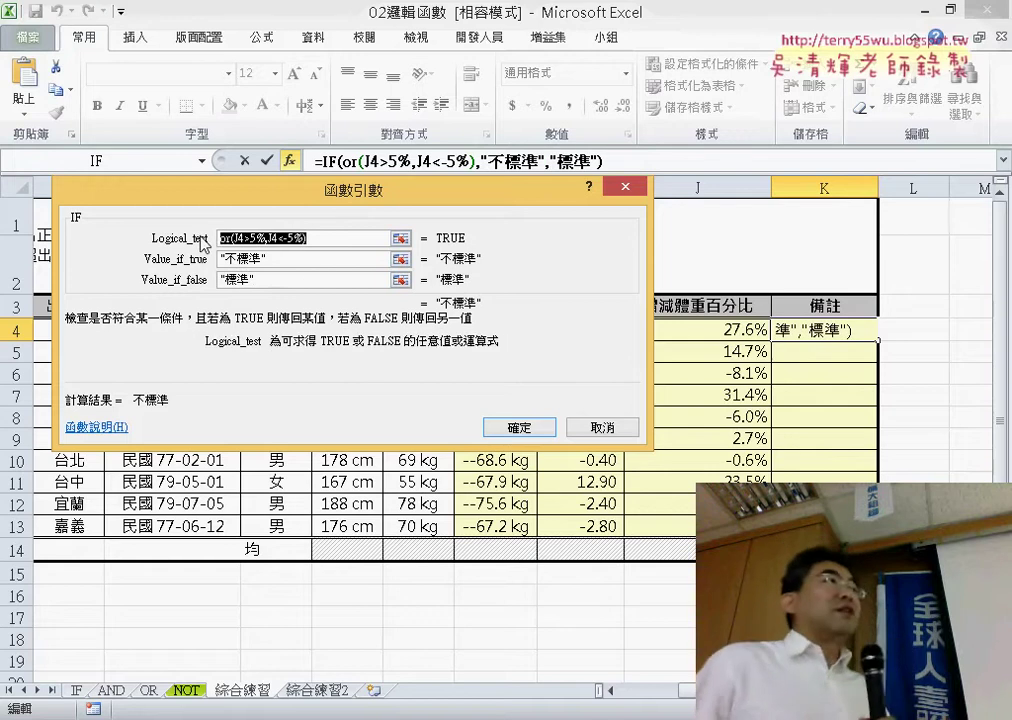
pyautogui.click(520, 427)
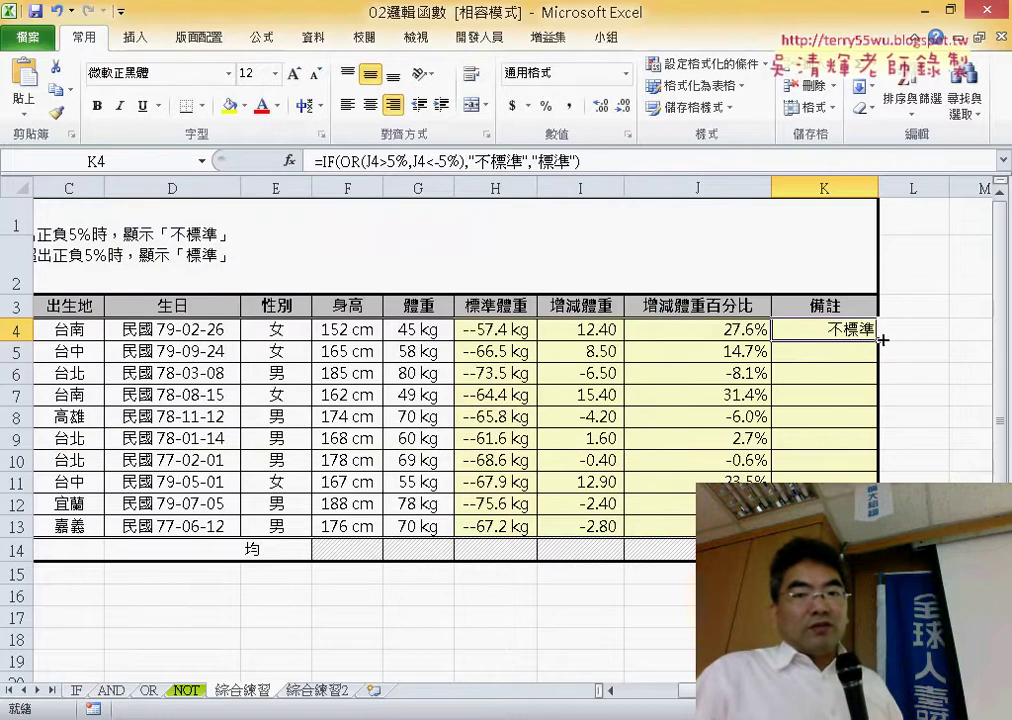
# - Fill K4's formula down to K13 so each row shows 標準 or 不標準
pyautogui.moveTo(879, 338); pyautogui.dragTo(870, 526)
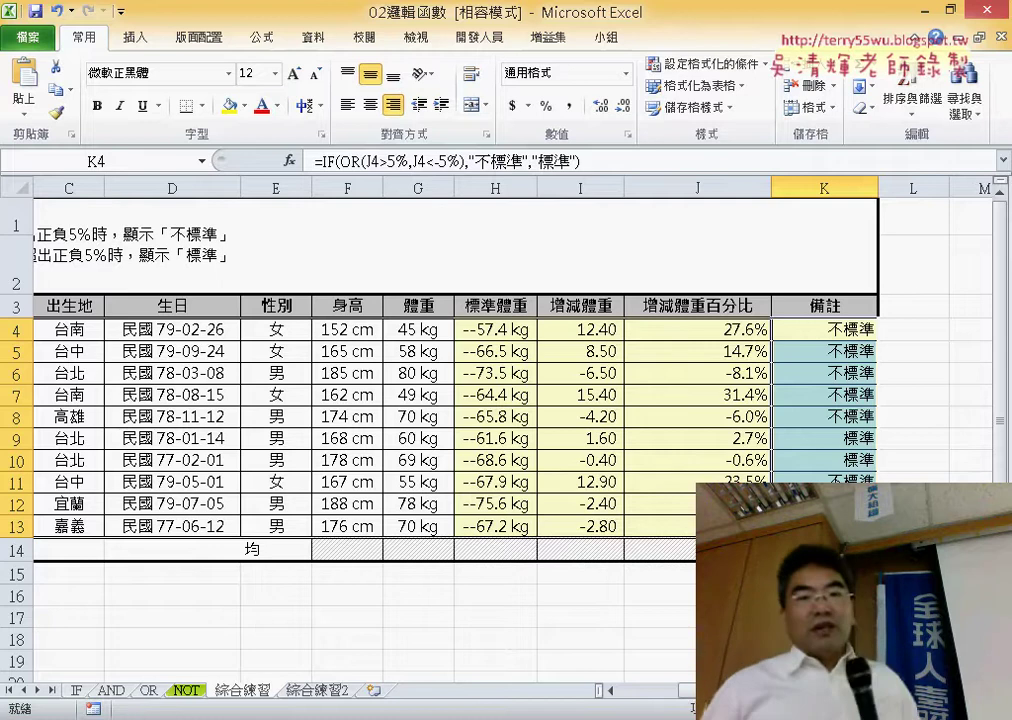
pyautogui.click(927, 311)
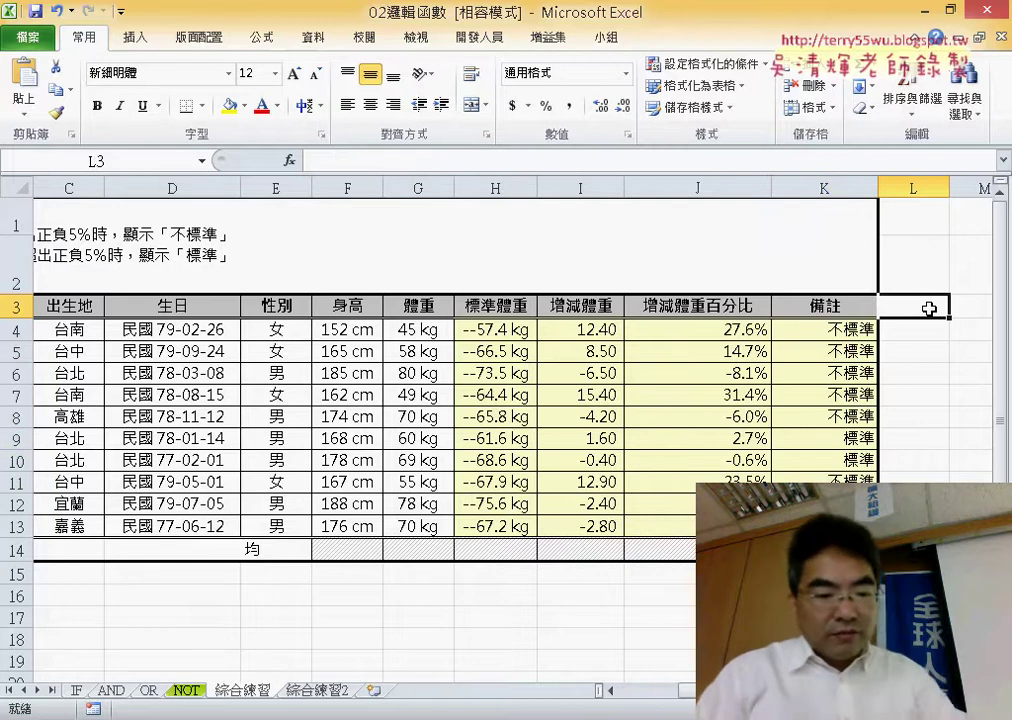
# - Type the header AND in L3 and insert an IF function into L4
pyautogui.write('AND')
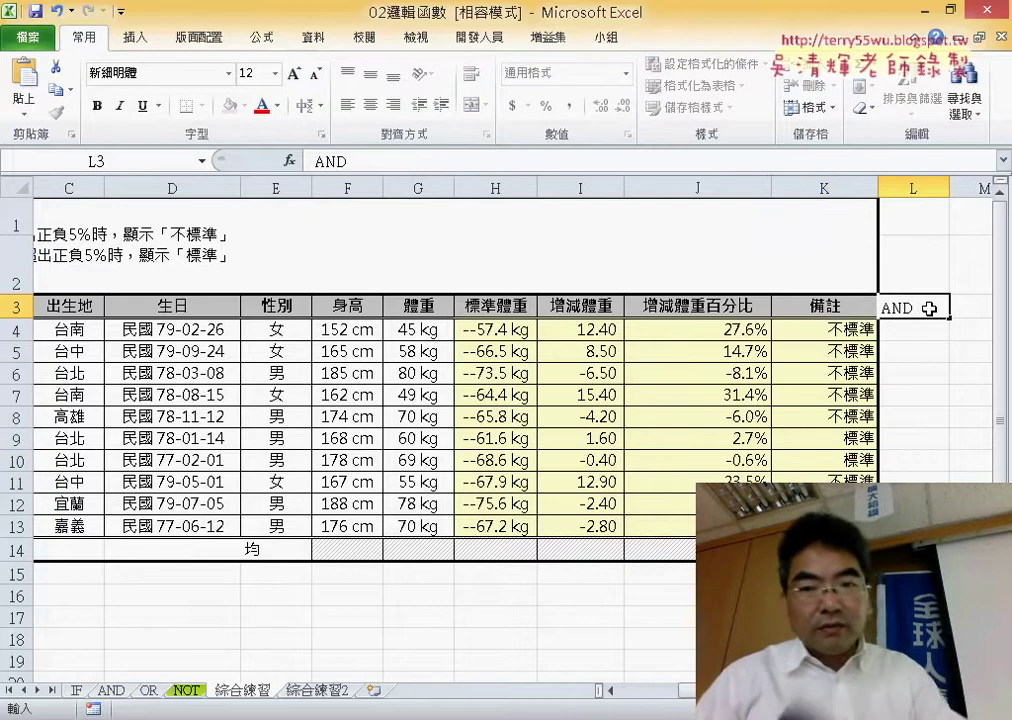
pyautogui.press('Return')
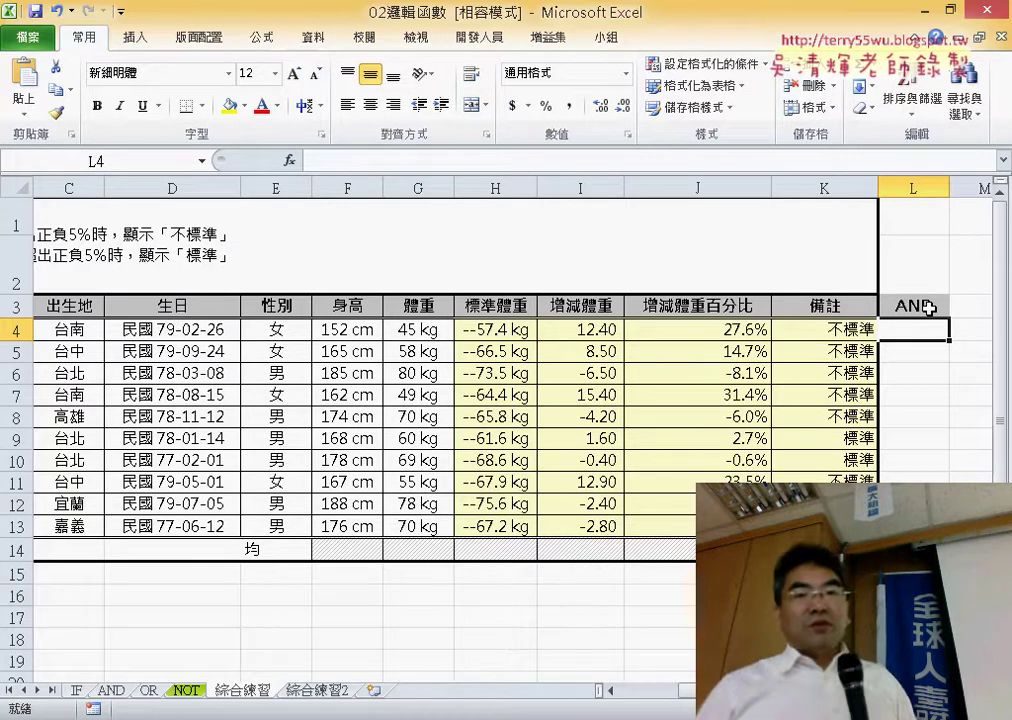
pyautogui.click(290, 160)
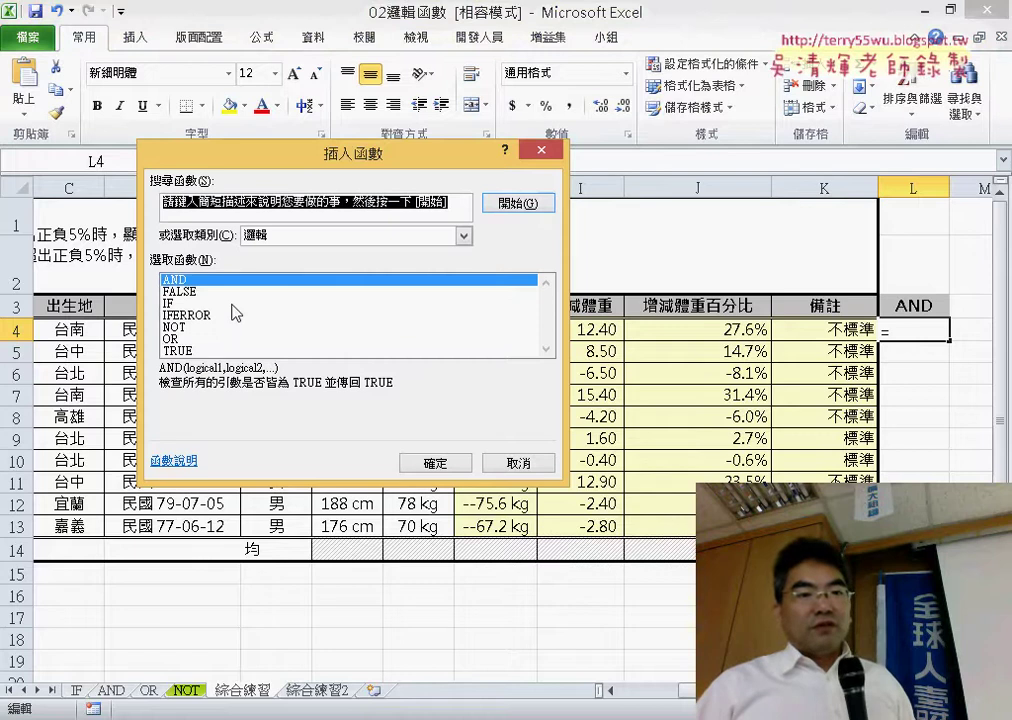
pyautogui.doubleClick(232, 304)
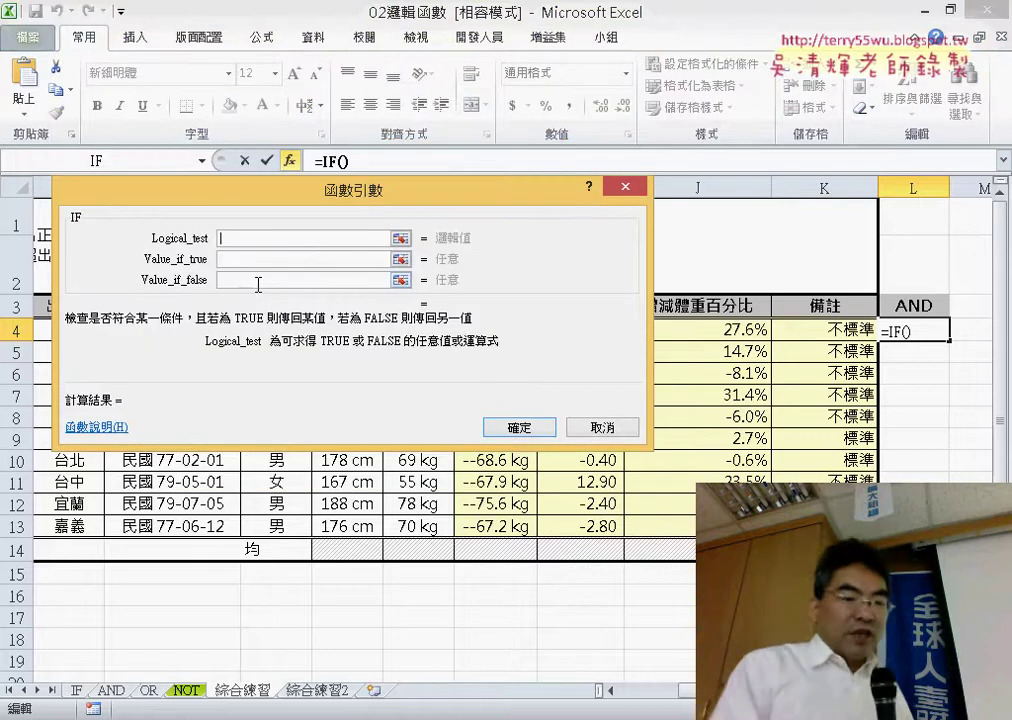
# - Enter and(J4<=5%,J4>=-5%) as the Logical_test of L4's IF function
pyautogui.write('Y')
pyautogui.press('BackSpace')
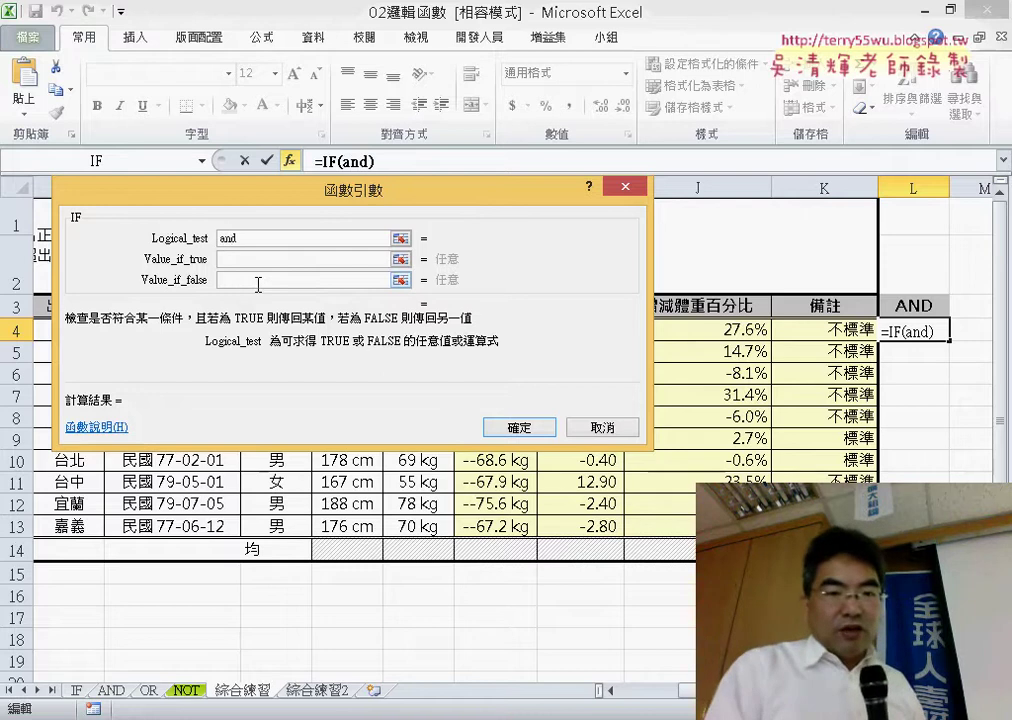
pyautogui.write('(')
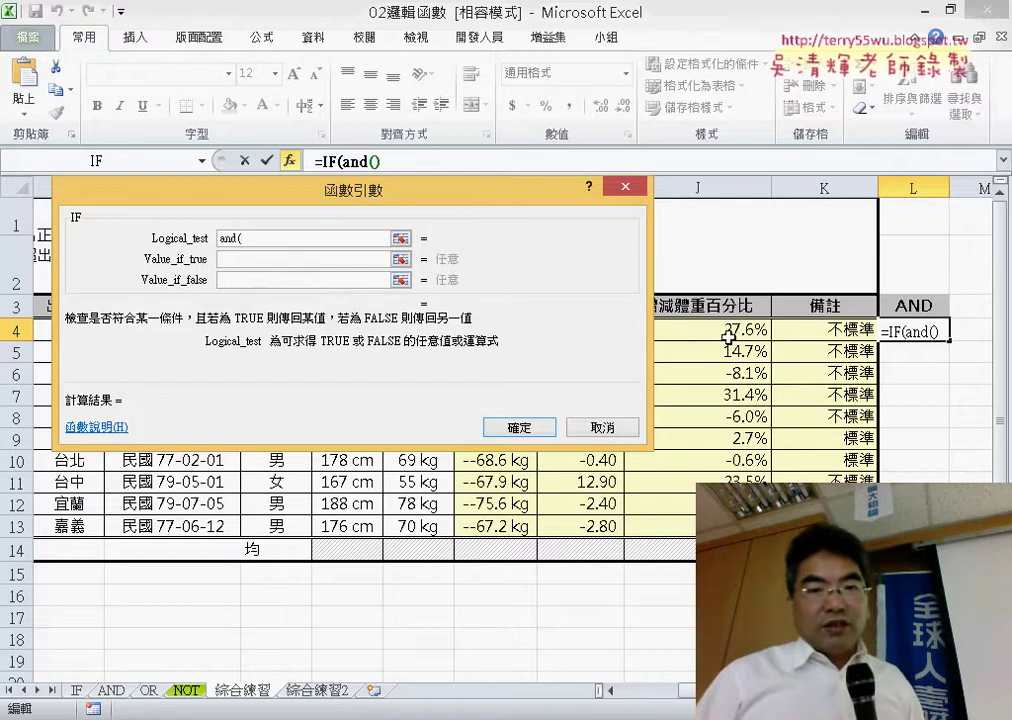
pyautogui.click(730, 333)
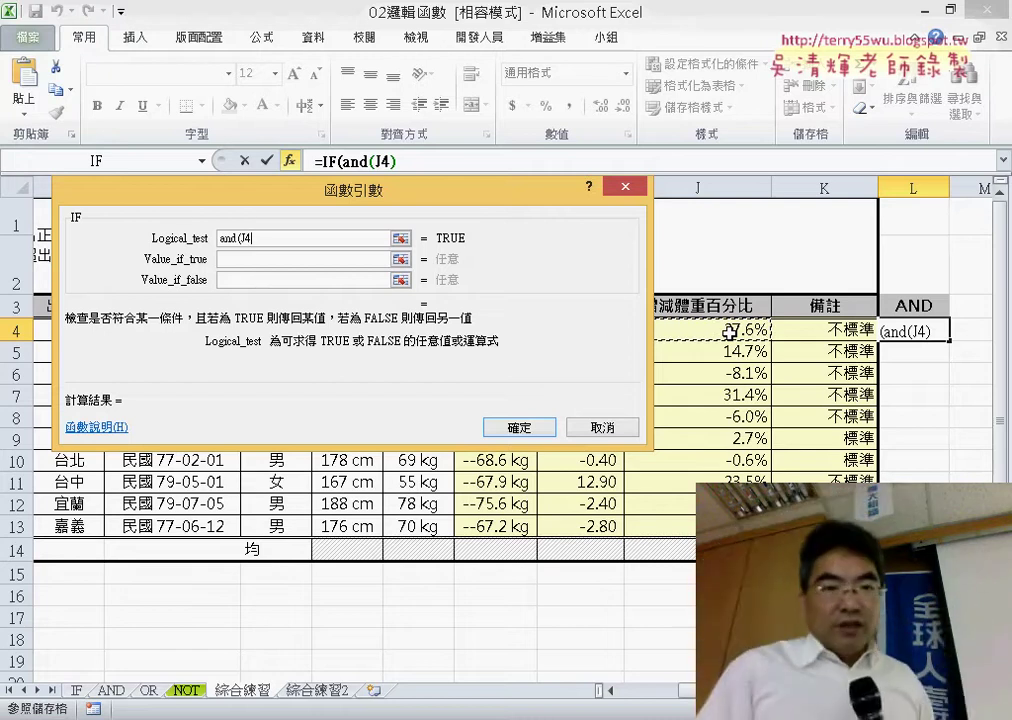
pyautogui.write('<=')
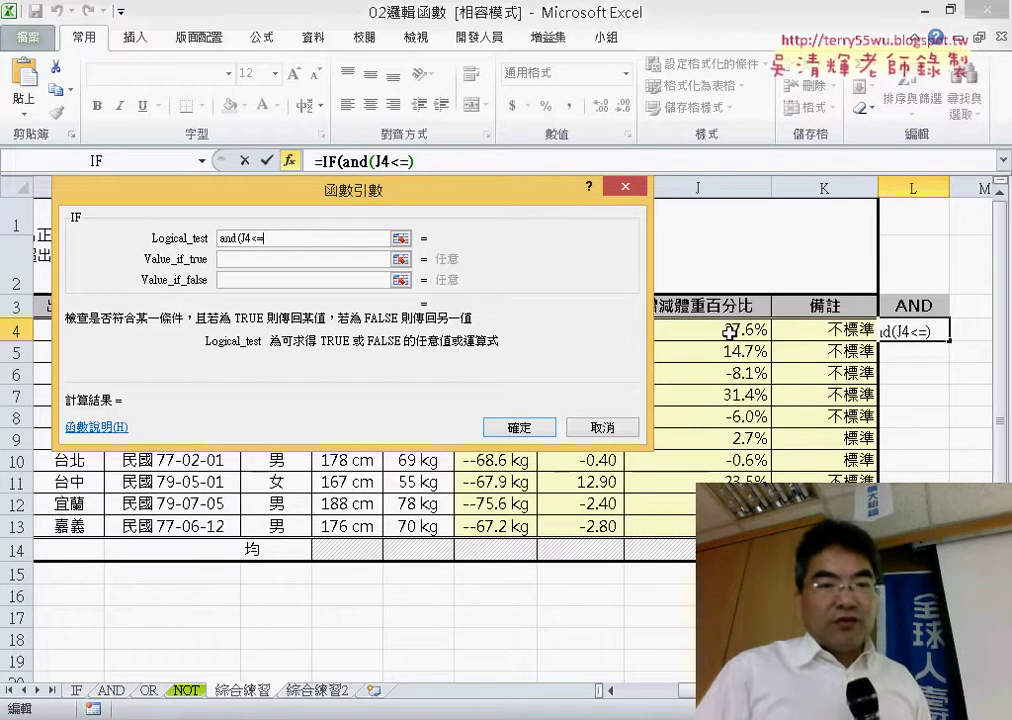
pyautogui.write('5')
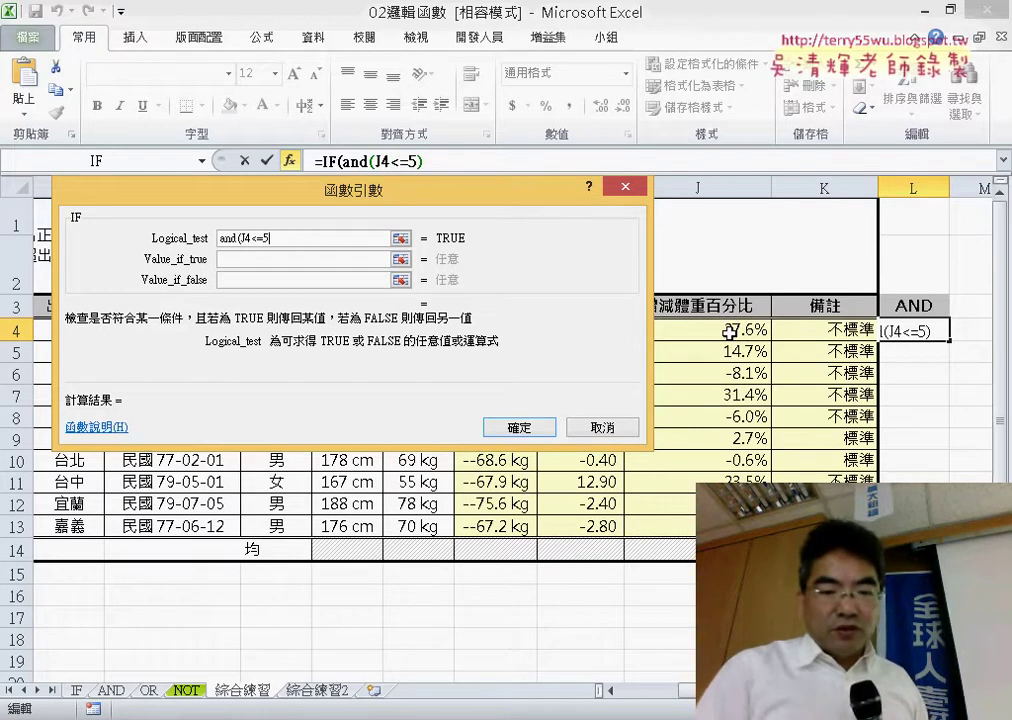
pyautogui.write('%')
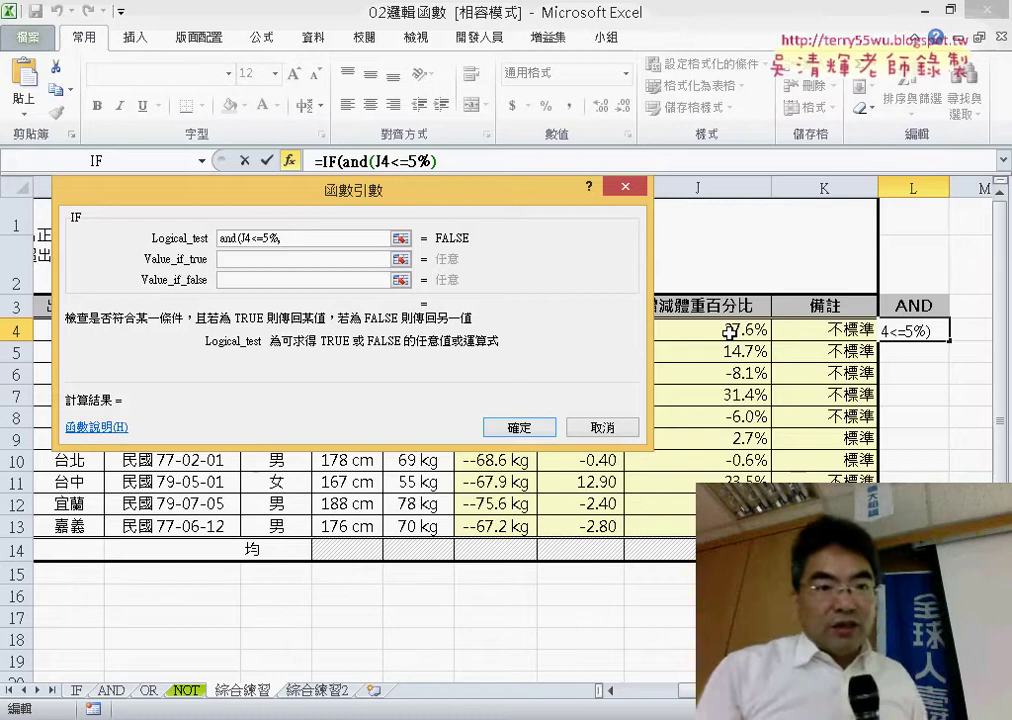
pyautogui.write(',')
pyautogui.click(750, 330)
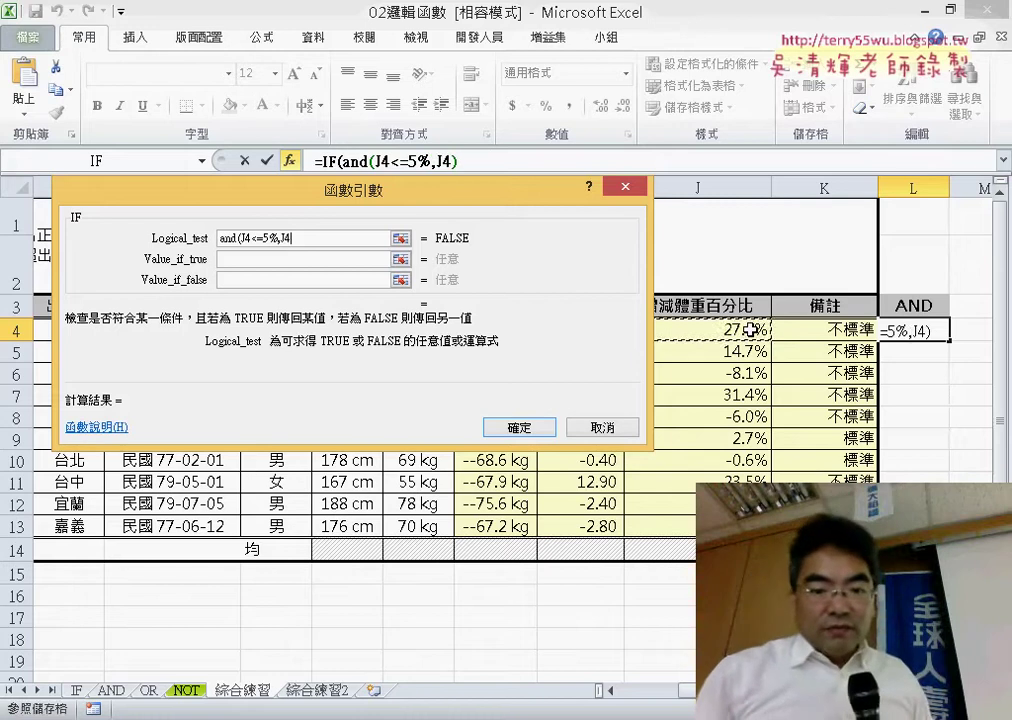
pyautogui.write('>=')
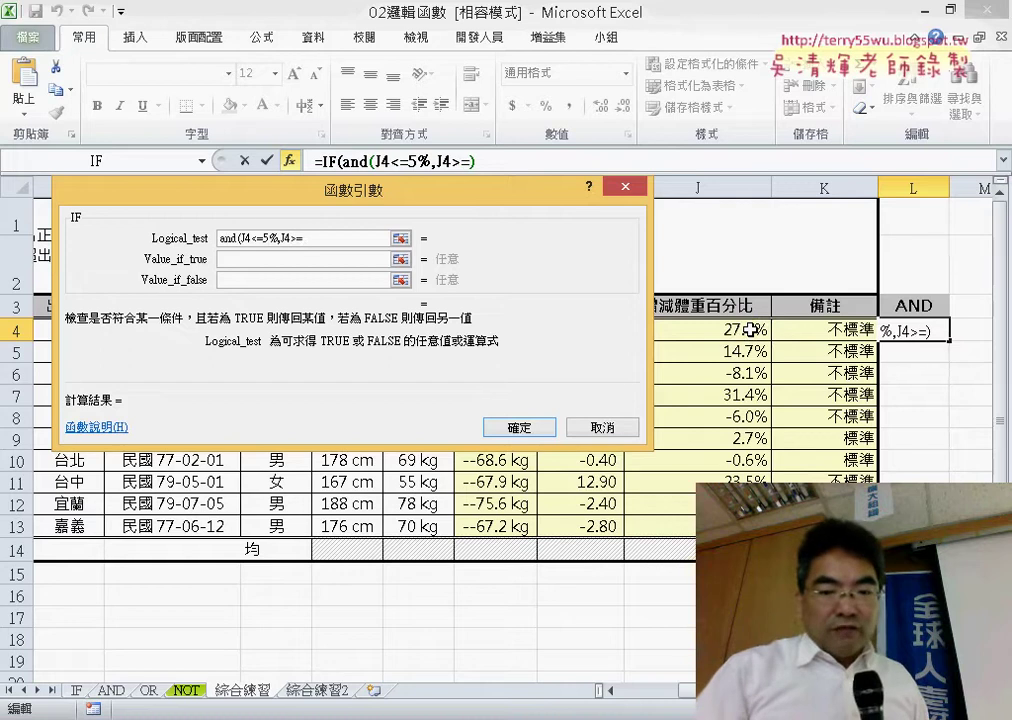
pyautogui.write('-5')
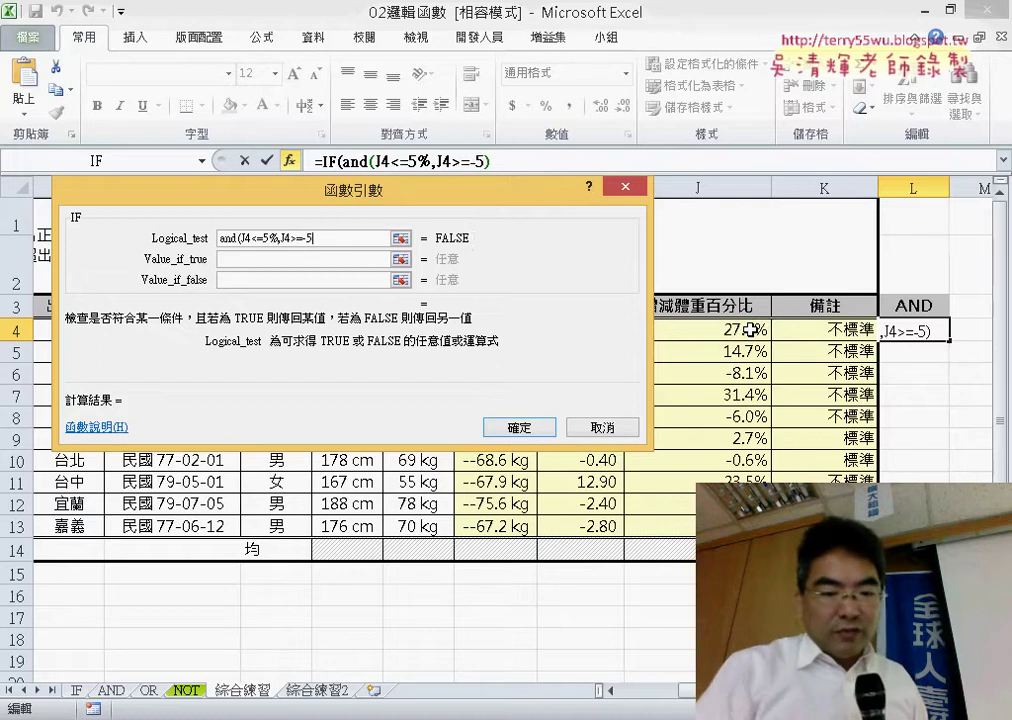
pyautogui.write('%')
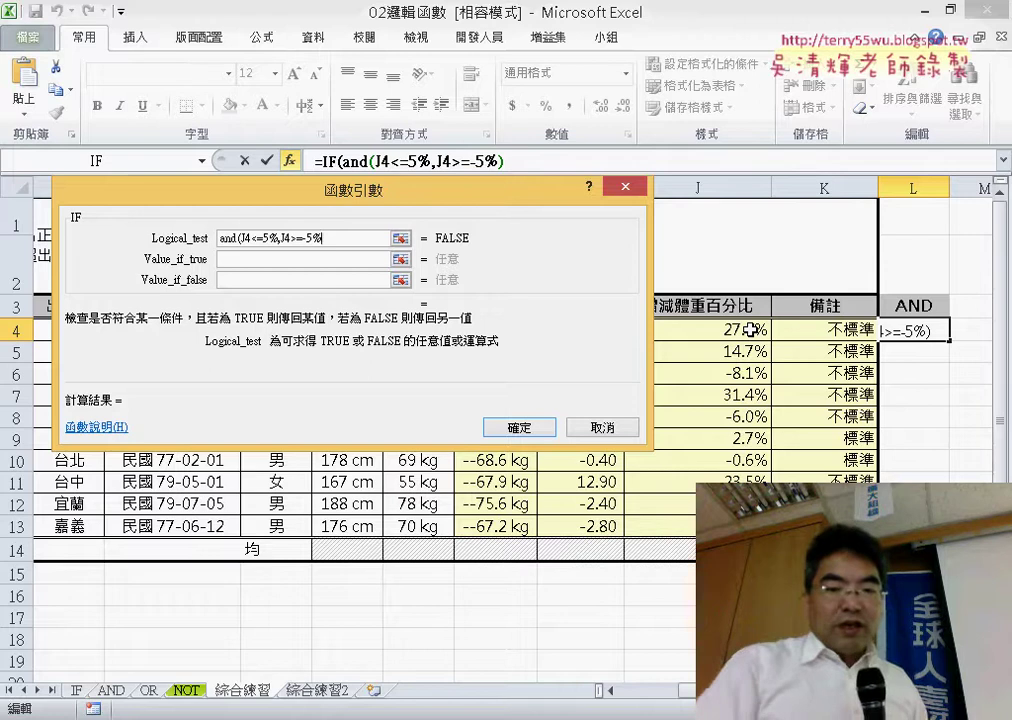
pyautogui.write(')')
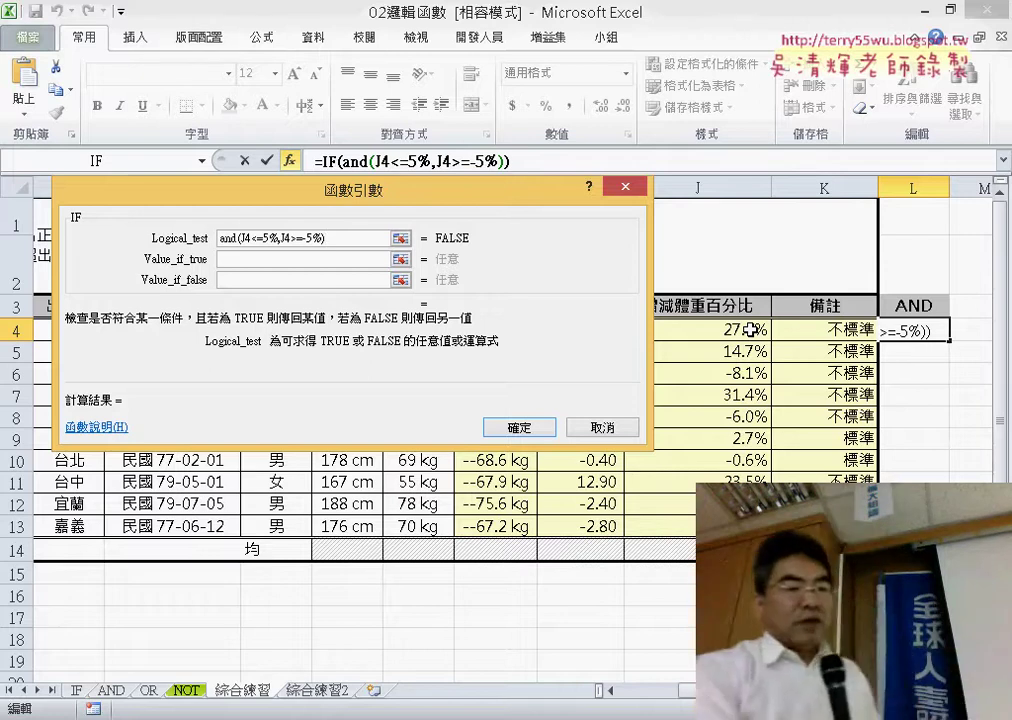
pyautogui.press('Tab')
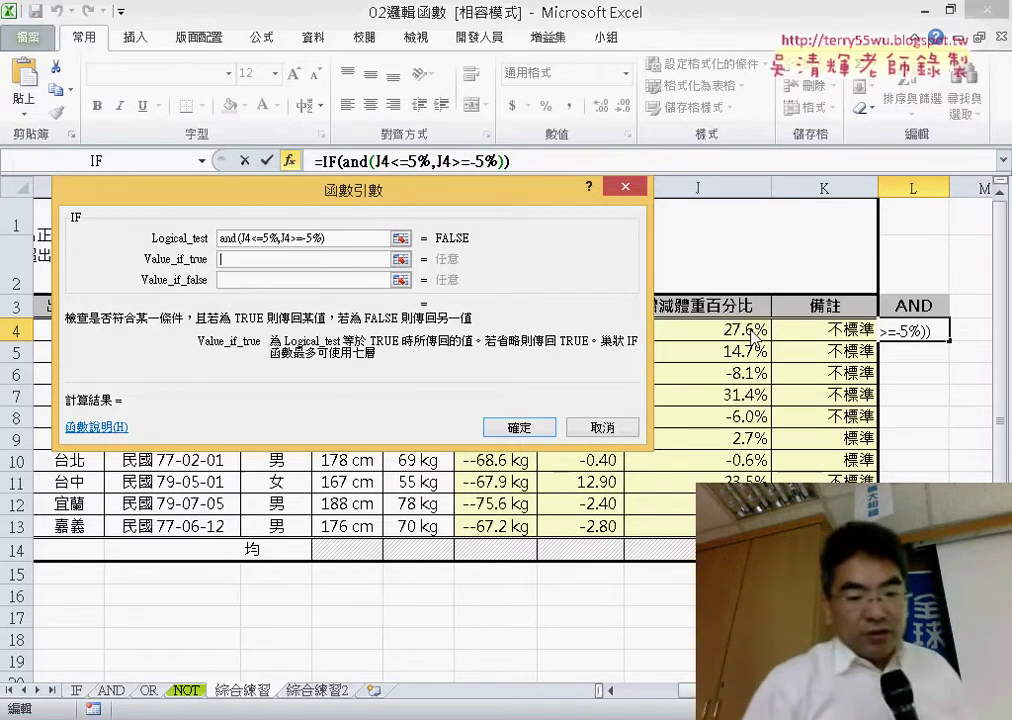
# - Set Value_if_true to 標準 and Value_if_false to 不標準, then confirm L4's formula
pyautogui.write('ㄅ')
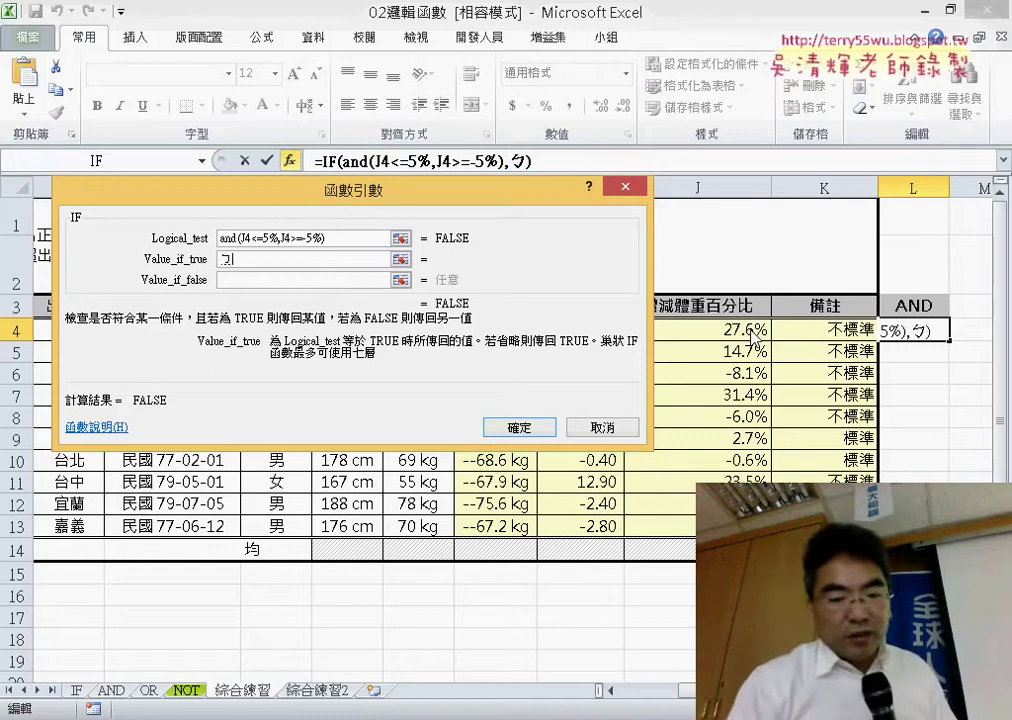
pyautogui.write('ㄧㄠ')
pyautogui.press('space')
pyautogui.write('ㄓ')
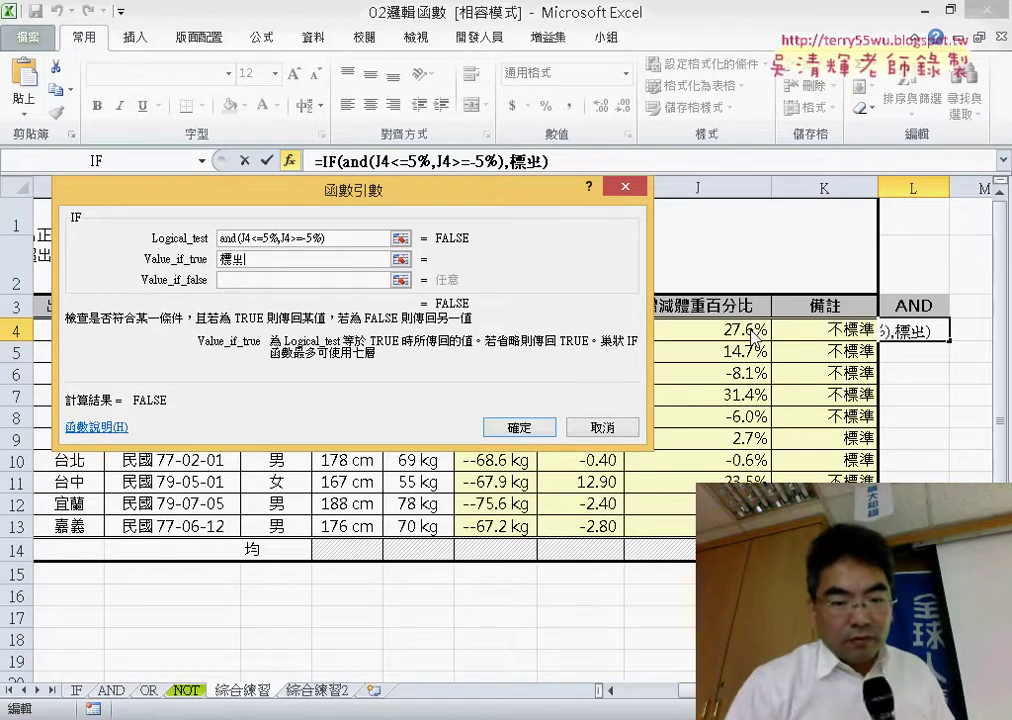
pyautogui.write('ㄨㄣ3')
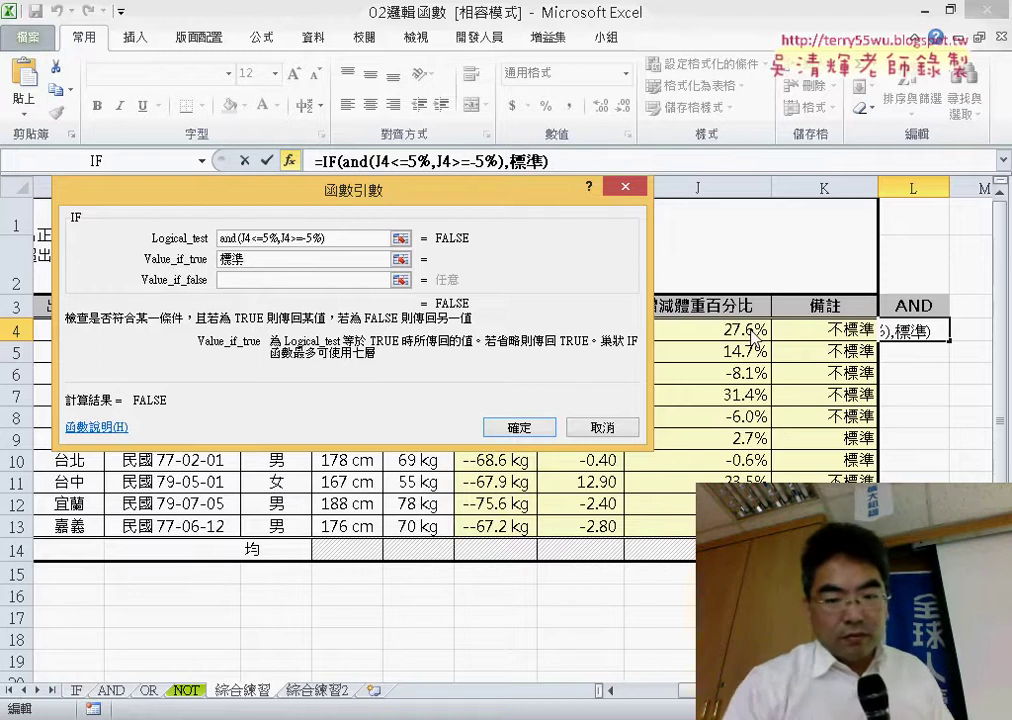
pyautogui.press('Tab')
pyautogui.write('ㄅ')
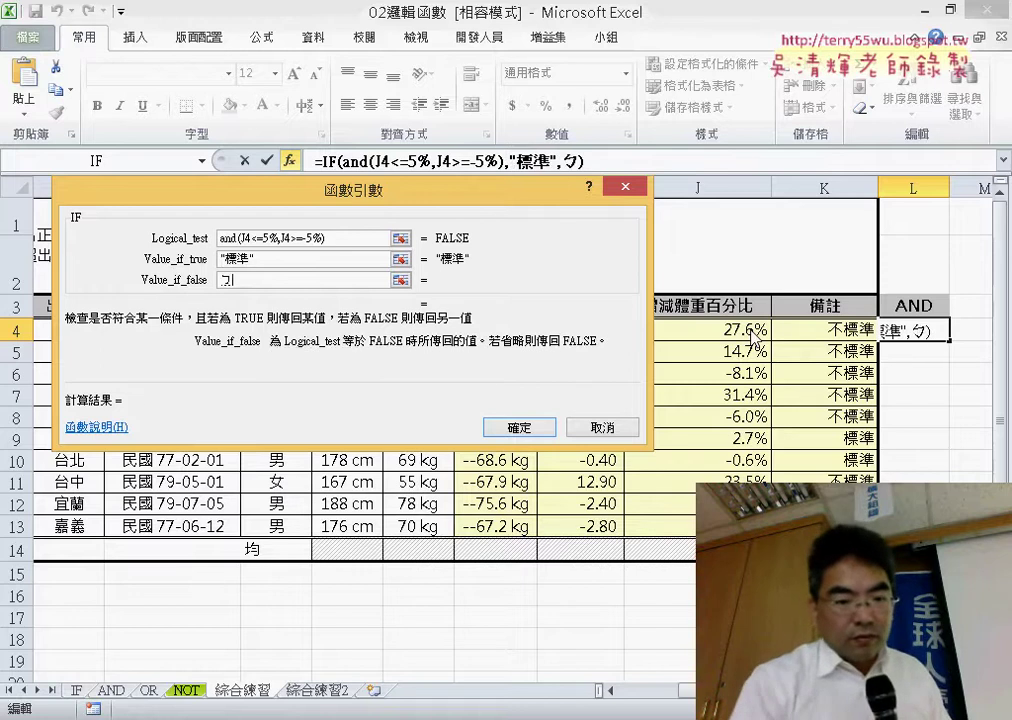
pyautogui.write('ㄨ4ㄅㄧㄠ')
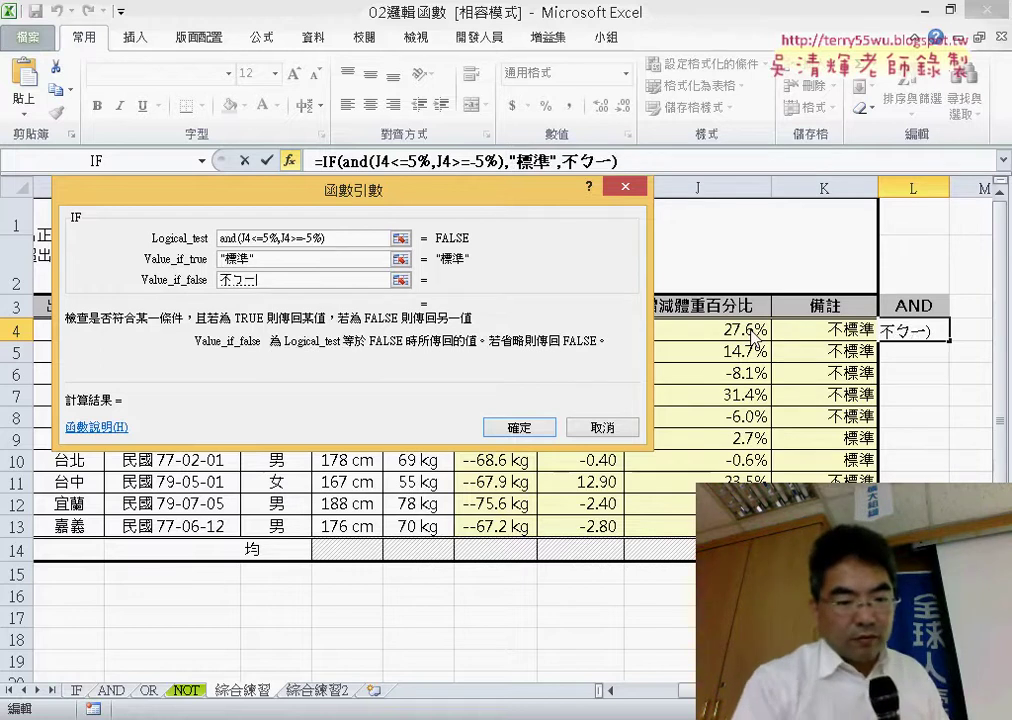
pyautogui.press('space')
pyautogui.write('ㄓㄨㄣ')
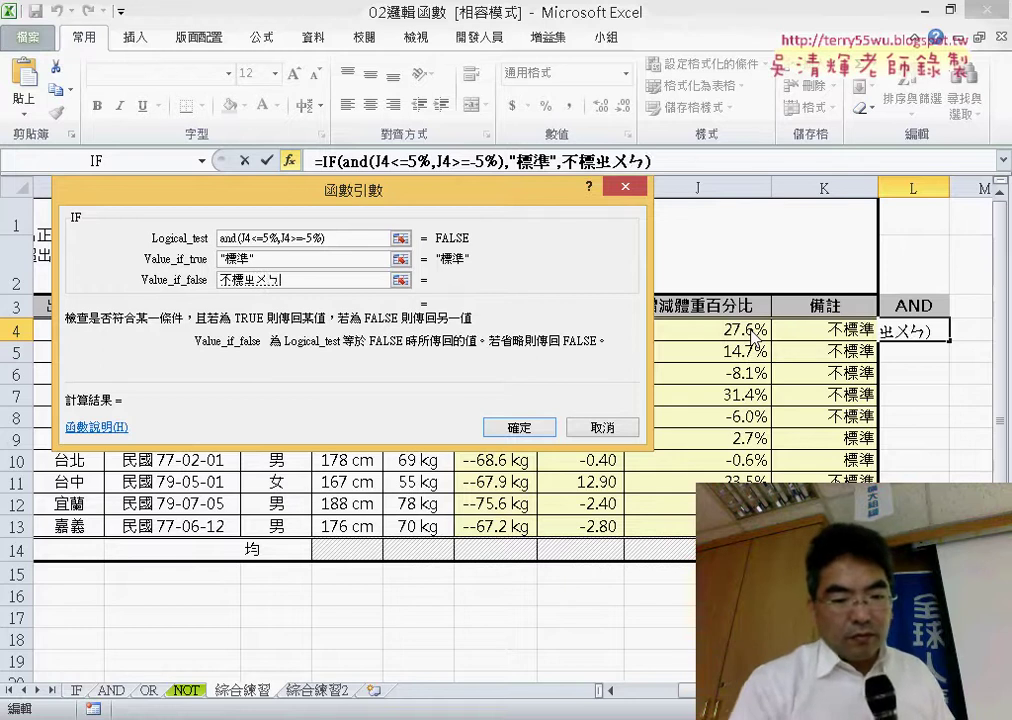
pyautogui.write('3')
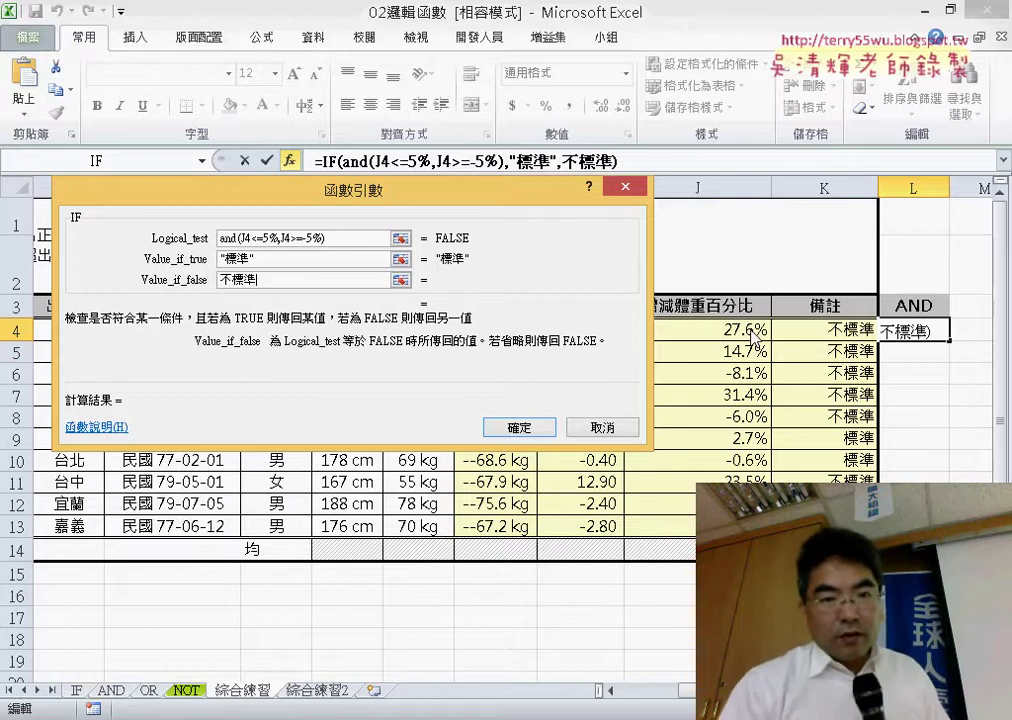
pyautogui.click(345, 260)
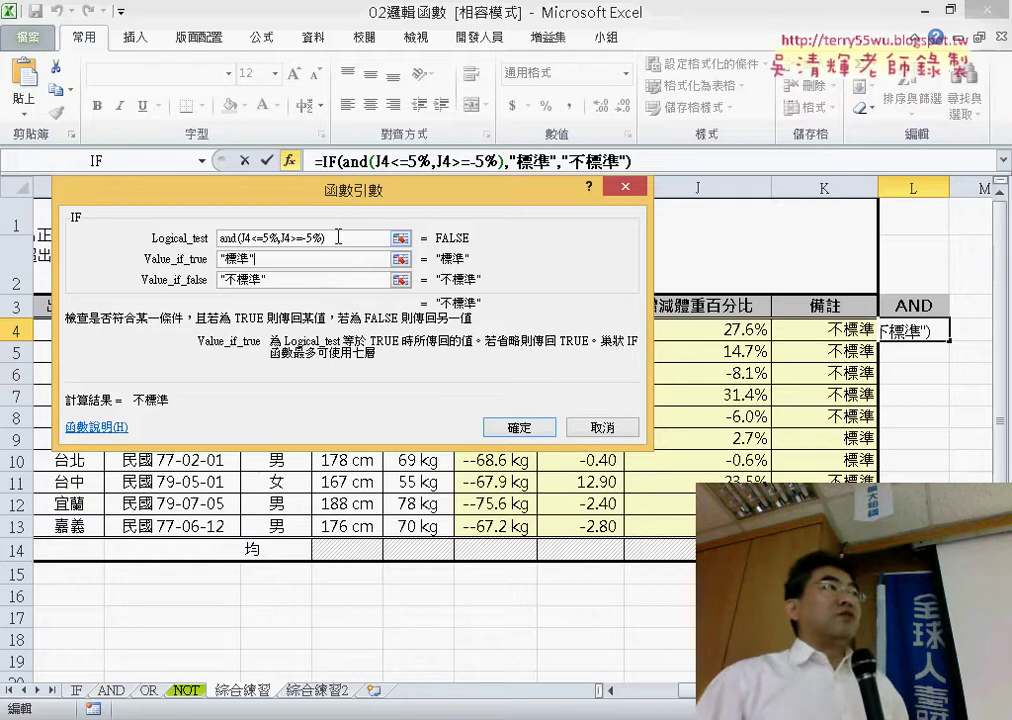
pyautogui.click(524, 418)
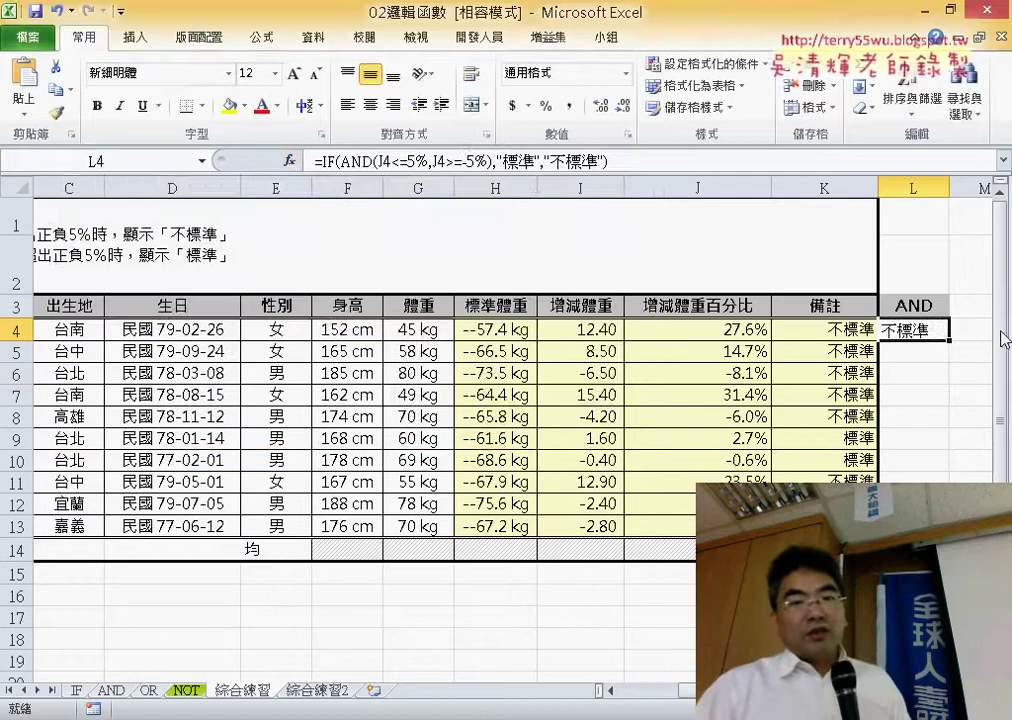
# - Fill L4's AND formula down to L13, compare K4 and L4, then switch to PowerPoint
pyautogui.moveTo(951, 344); pyautogui.dragTo(948, 526)
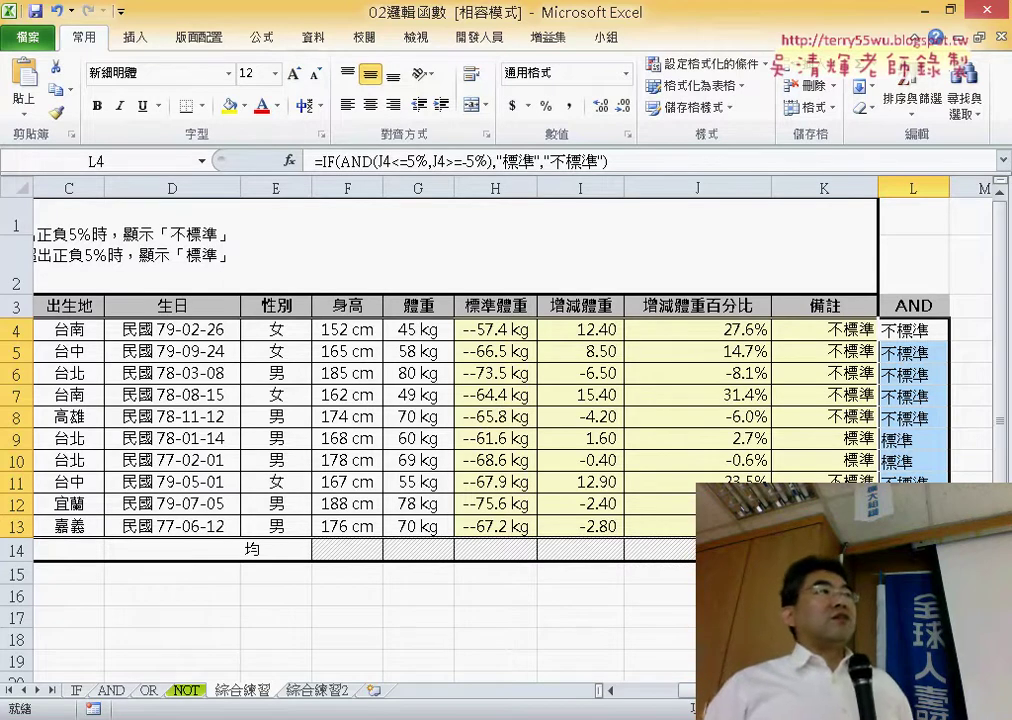
pyautogui.click(843, 330)
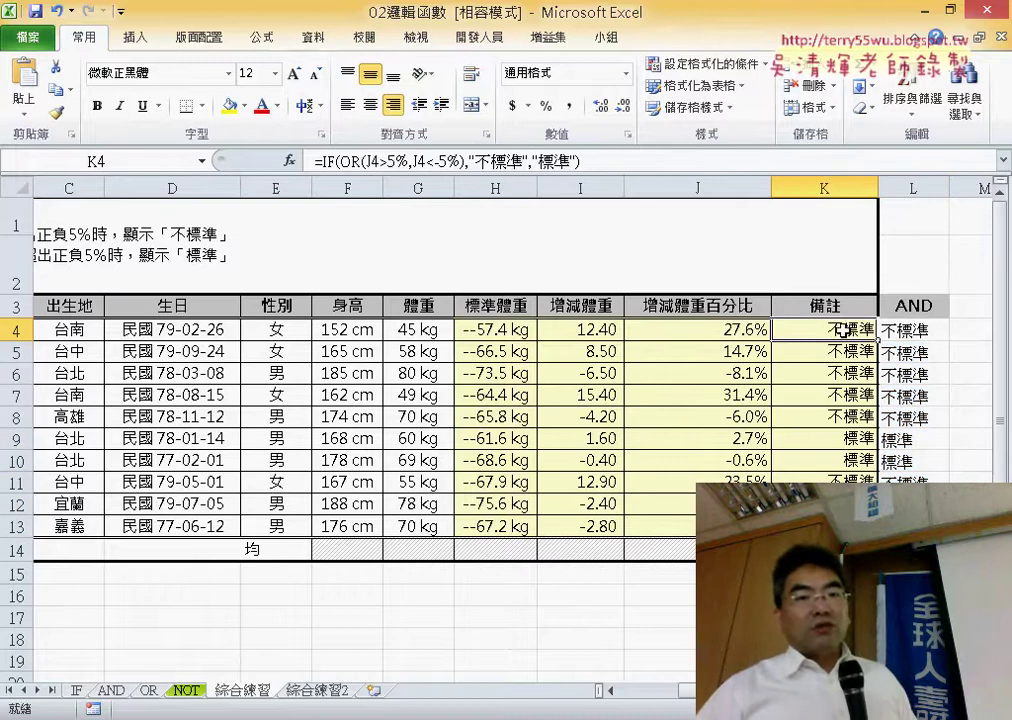
pyautogui.click(921, 337)
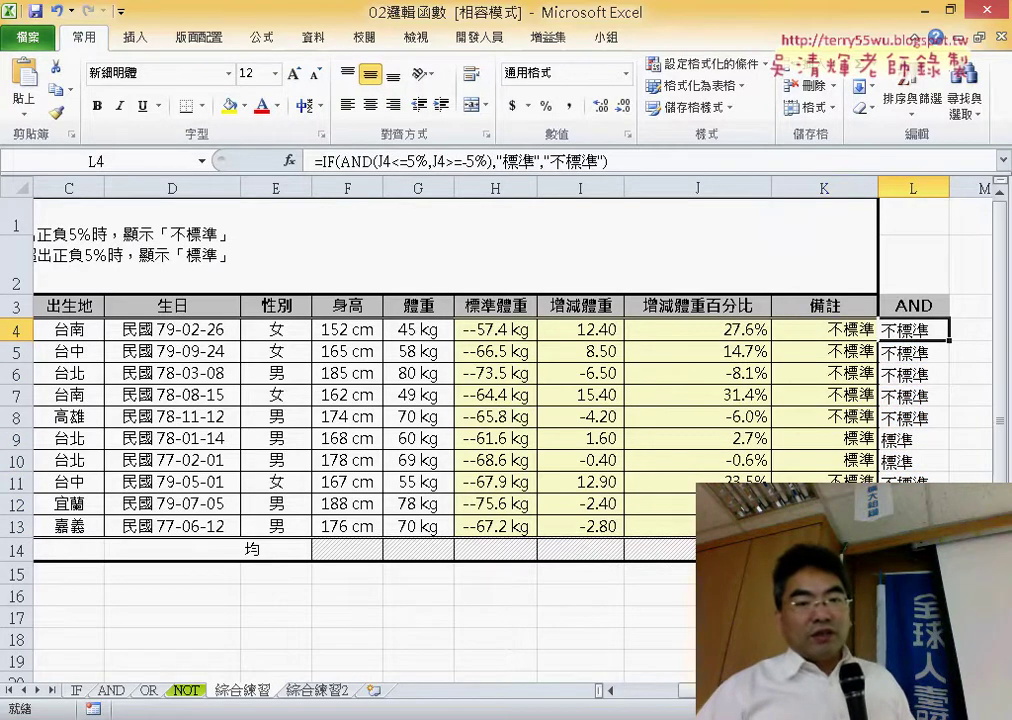
pyautogui.hotkey('alt', 'Tab')
# - Browse PowerPoint slides 23–27 on logic and date functions
pyautogui.scroll(3, 630, 605)
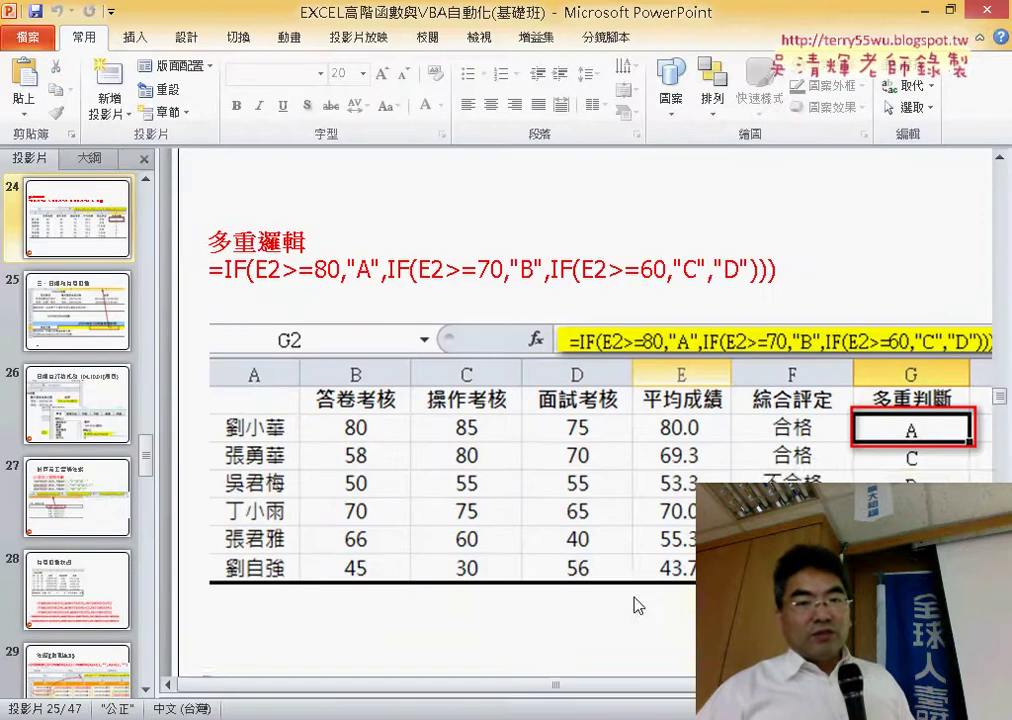
pyautogui.scroll(-3, 634, 600)
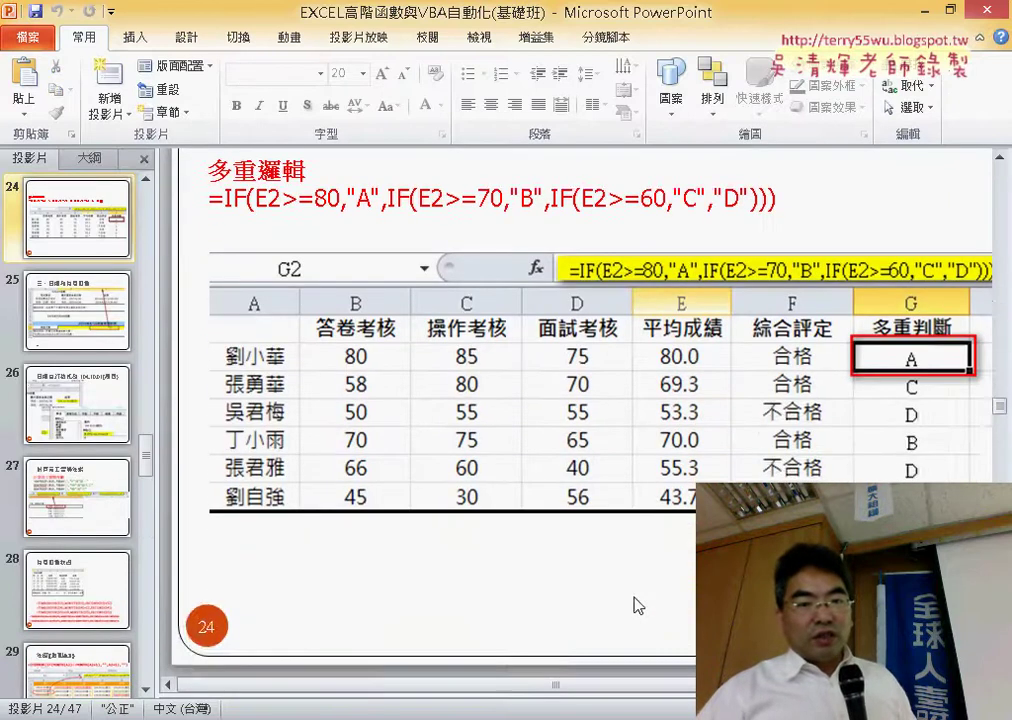
pyautogui.scroll(3, 634, 600)
pyautogui.scroll(3, 634, 600)
pyautogui.scroll(2, 634, 600)
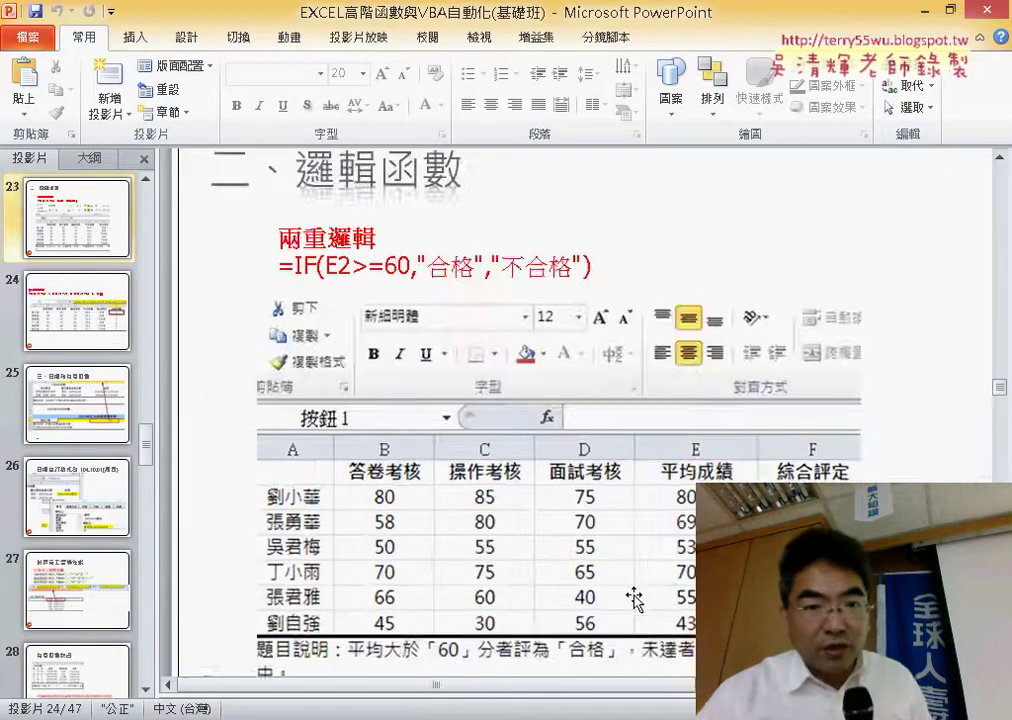
pyautogui.scroll(-1, 634, 600)
pyautogui.scroll(-3, 634, 600)
pyautogui.scroll(-3, 634, 600)
pyautogui.scroll(-1, 634, 600)
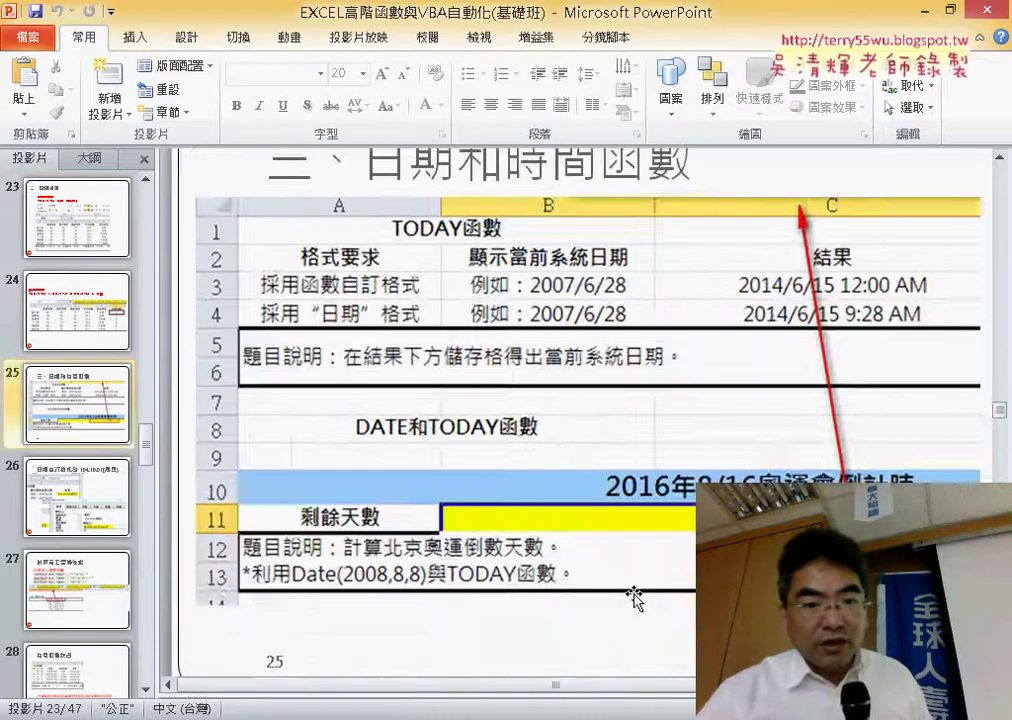
pyautogui.scroll(-3, 634, 600)
pyautogui.scroll(-1, 634, 600)
pyautogui.scroll(-3, 634, 600)
# - Scroll back up a few slides, then Alt+Tab back to the Excel workbook
pyautogui.scroll(3, 634, 598)
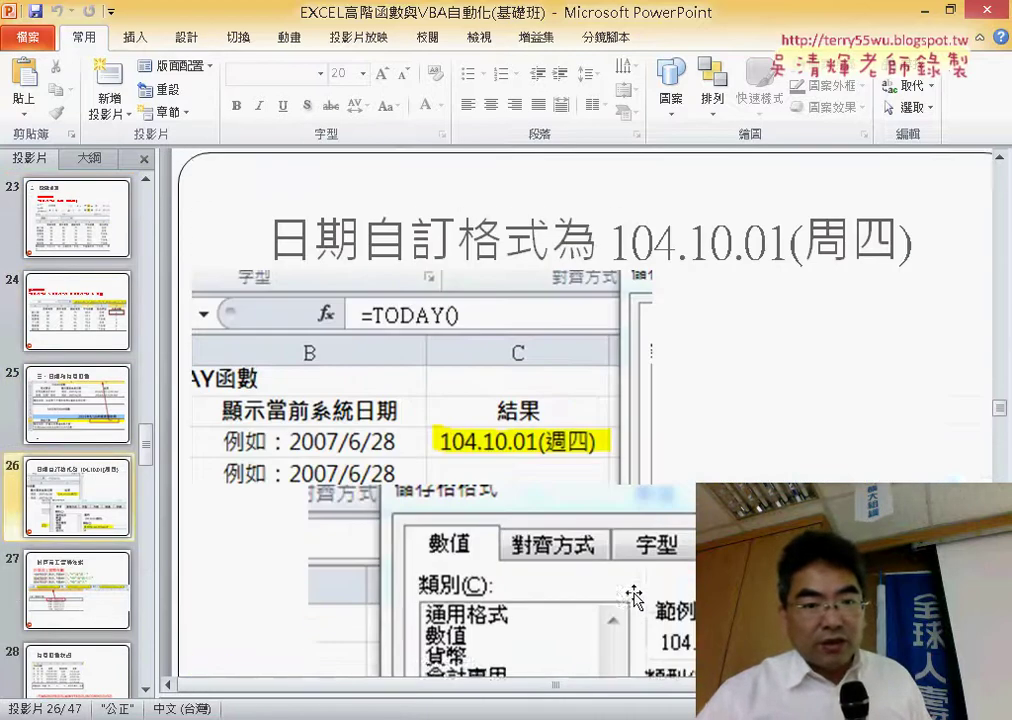
pyautogui.scroll(3, 634, 598)
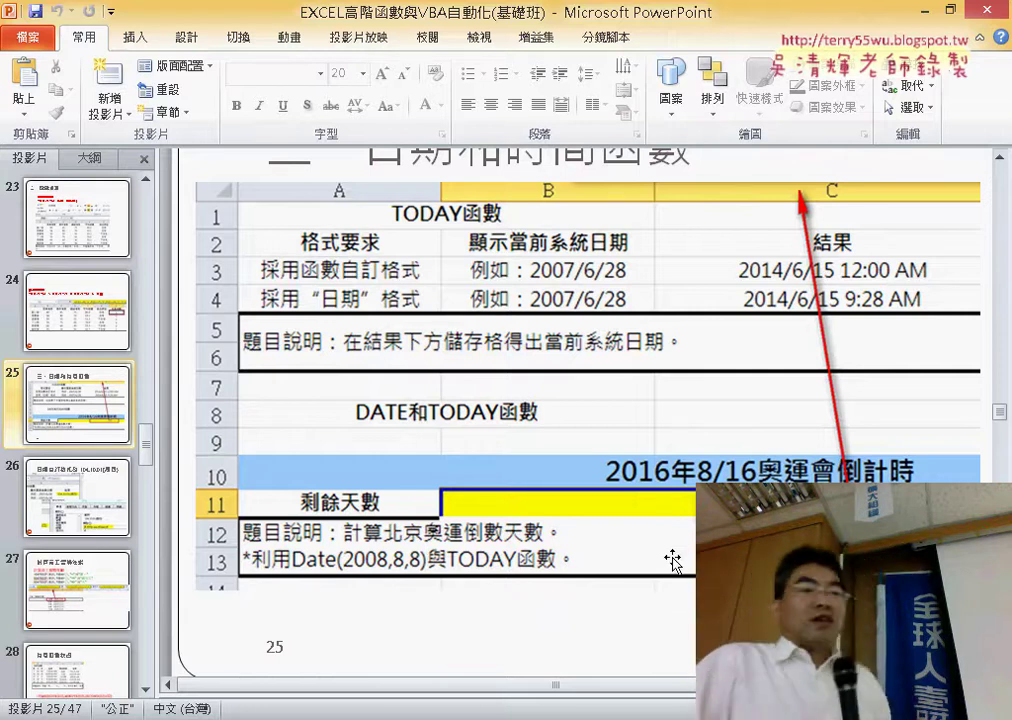
pyautogui.scroll(2, 672, 560)
pyautogui.scroll(2, 672, 560)
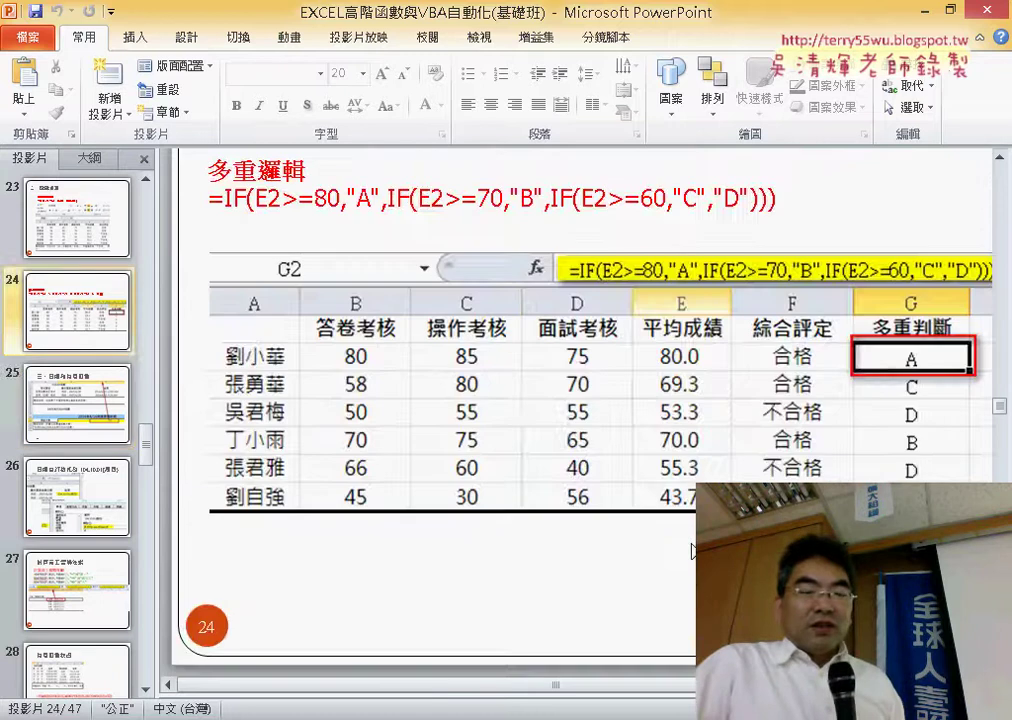
pyautogui.hotkey('alt', 'Tab')
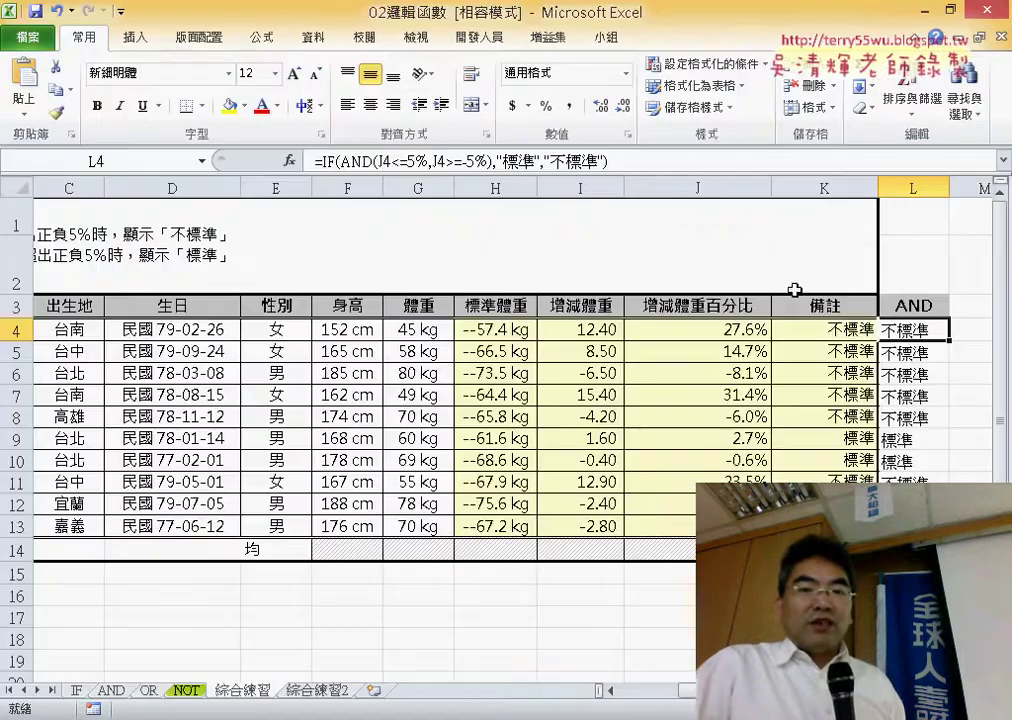
pyautogui.click(850, 356)
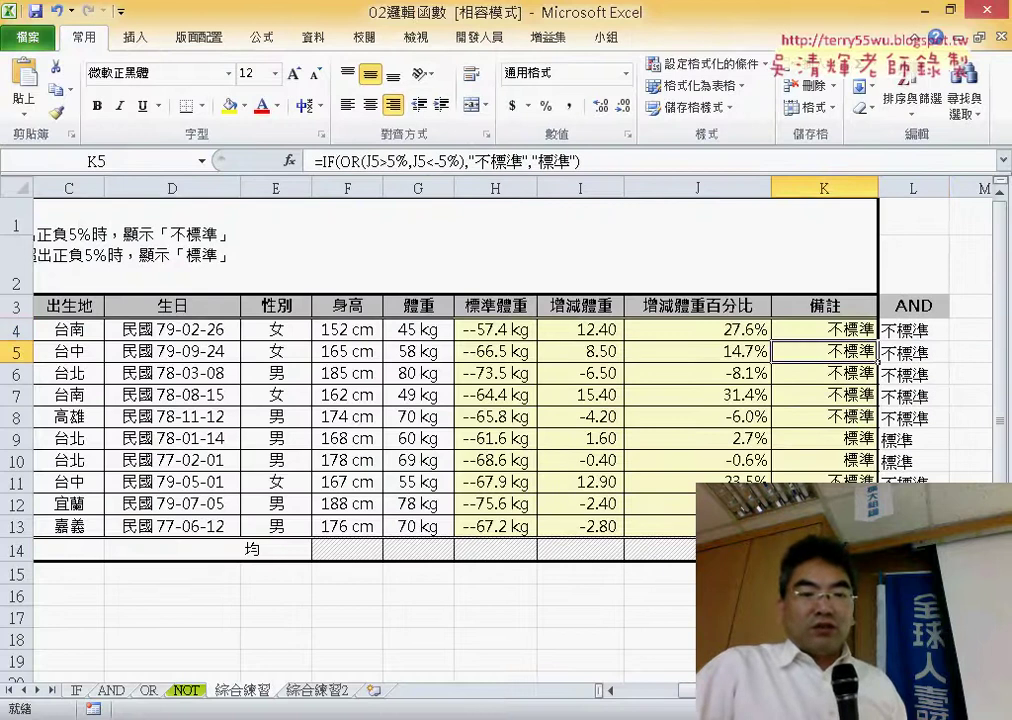
pyautogui.moveTo(205, 712)
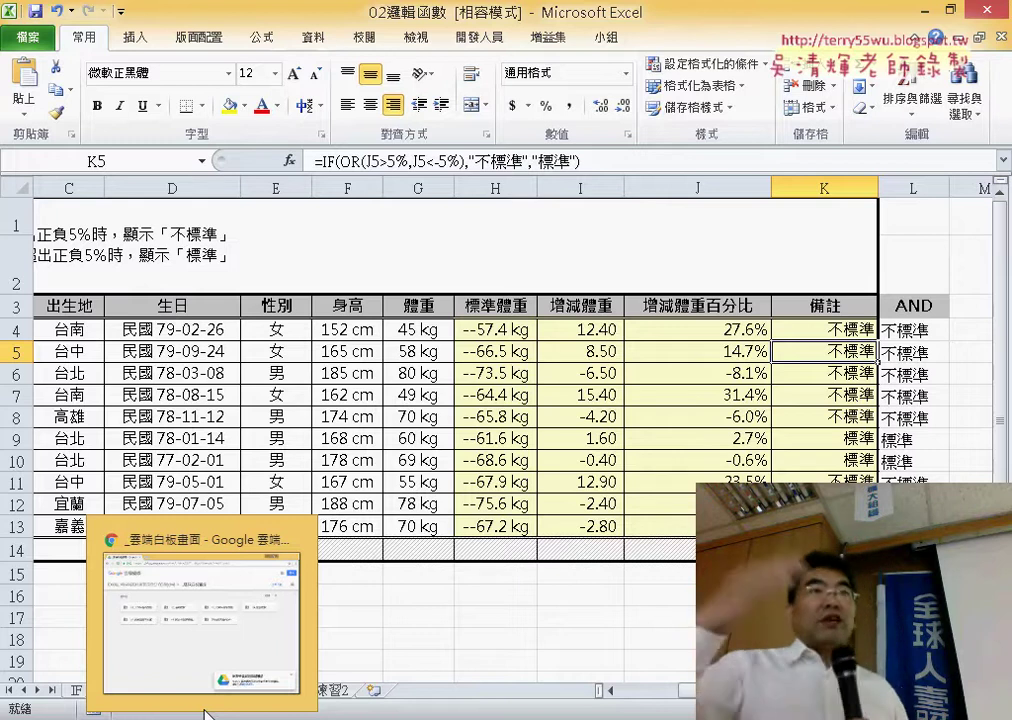
# - Bring up Google Drive in Chrome and open 程式碼.docx inside the 02_邏輯函數 folder
pyautogui.click(231, 625)
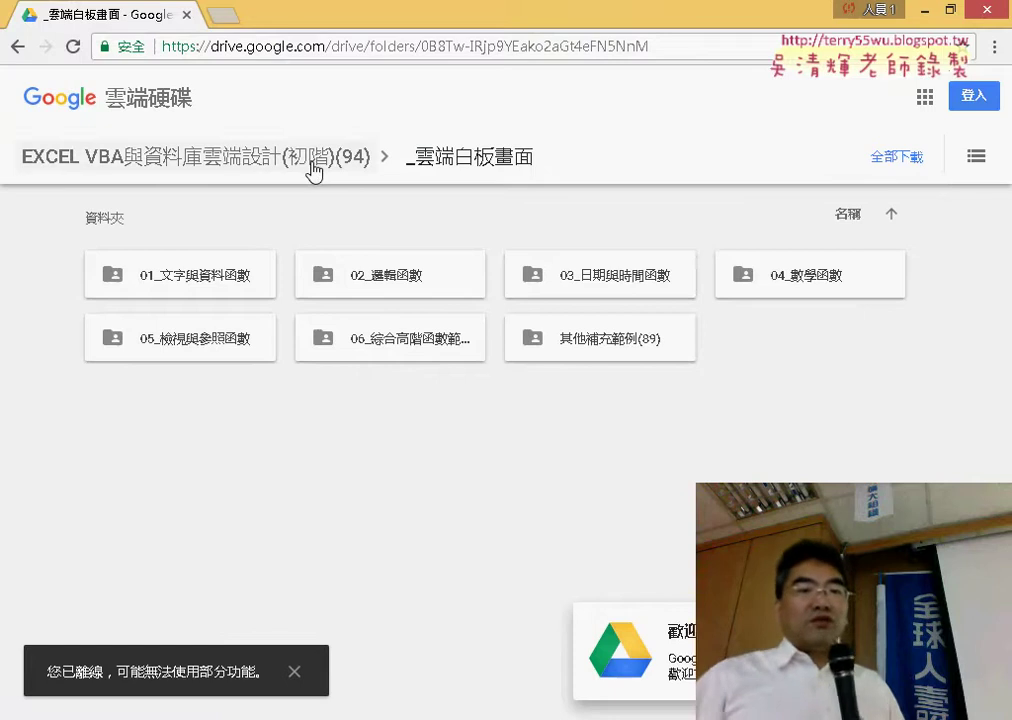
pyautogui.doubleClick(409, 283)
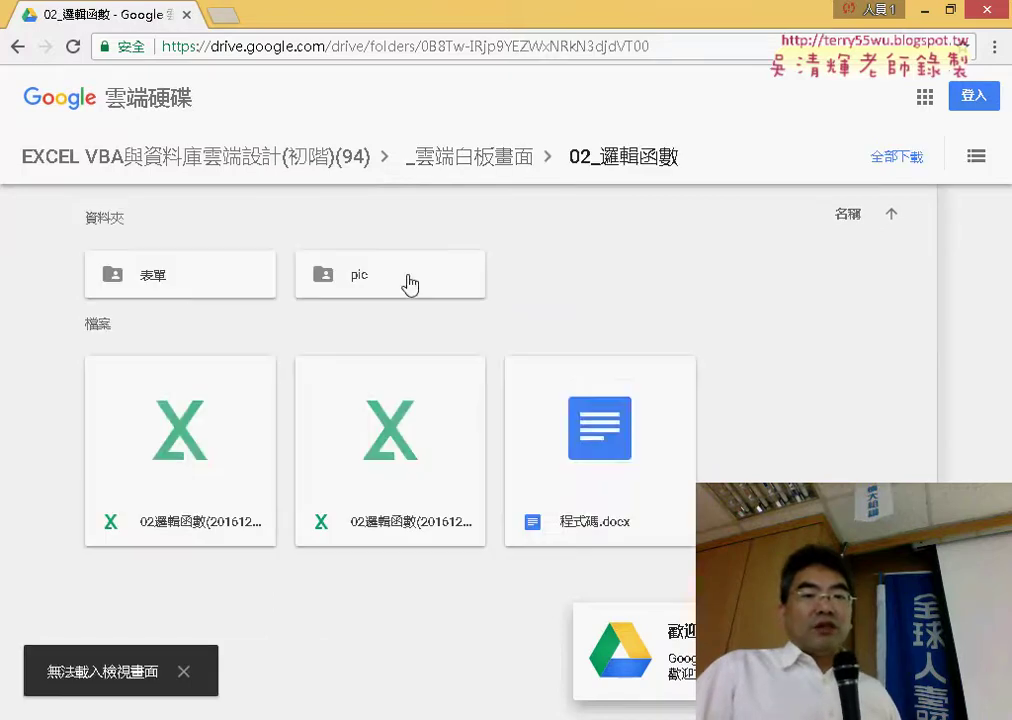
pyautogui.doubleClick(594, 461)
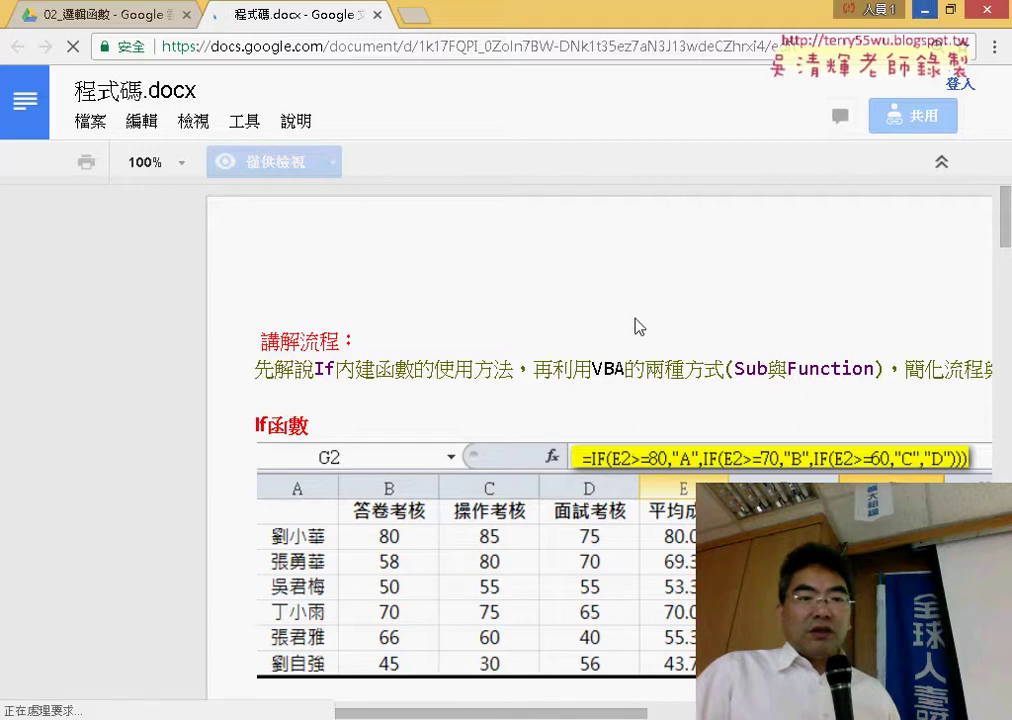
# - Close the 大綱 outline sidebar and read down through the VBA code examples
pyautogui.scroll(-10, 638, 320)
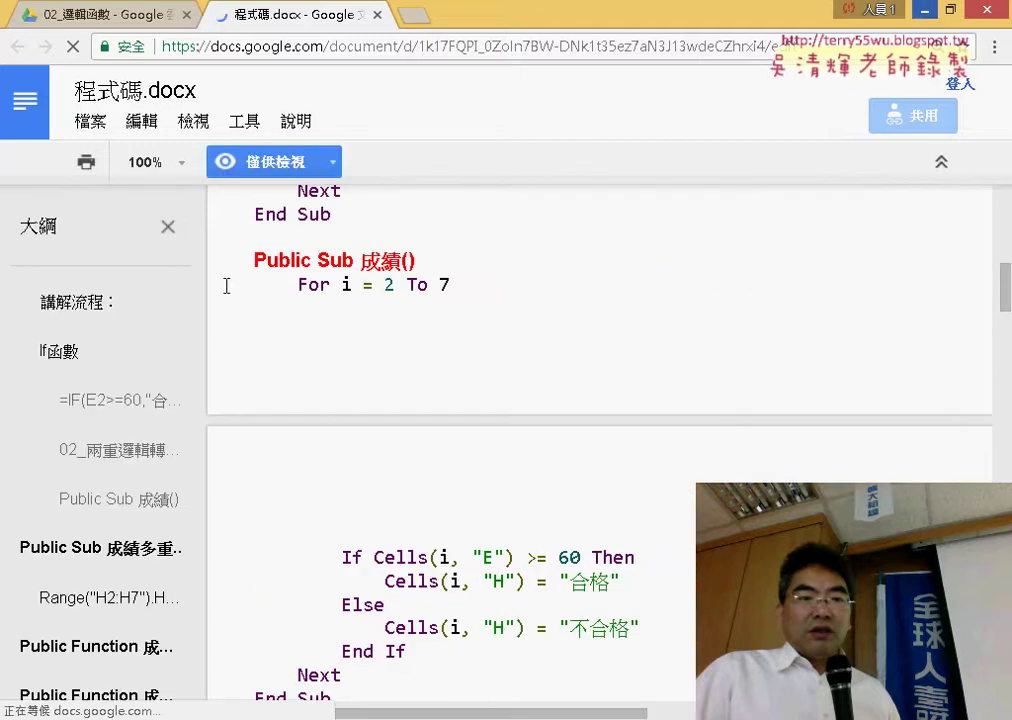
pyautogui.click(168, 226)
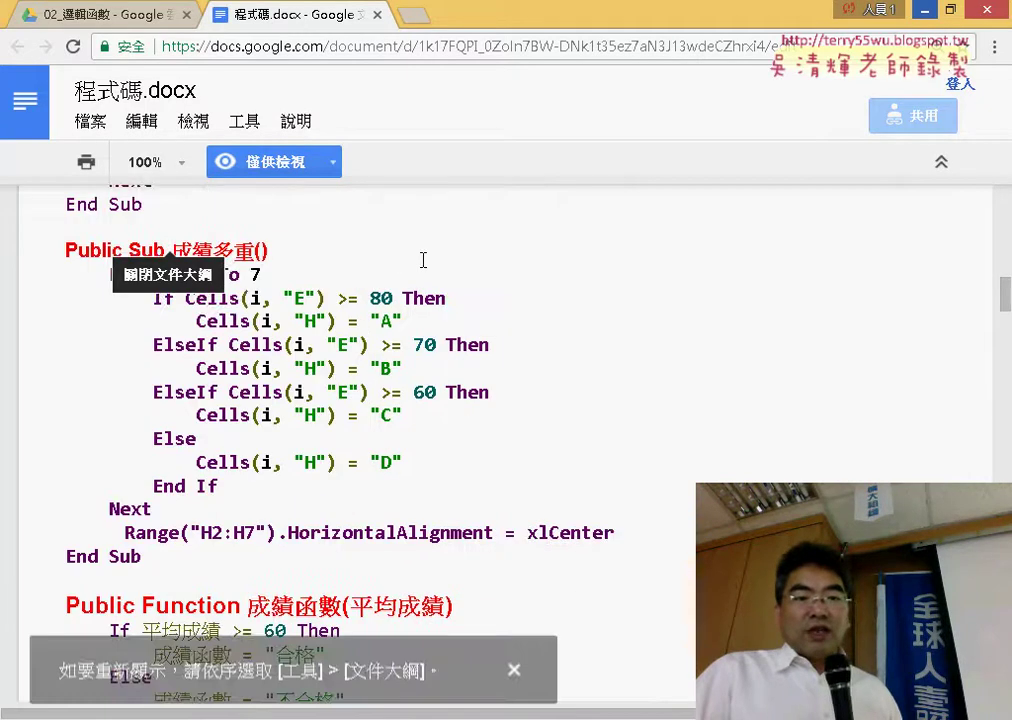
pyautogui.scroll(-3, 423, 260)
pyautogui.scroll(-2, 432, 261)
pyautogui.scroll(-2, 432, 261)
pyautogui.scroll(-2, 436, 259)
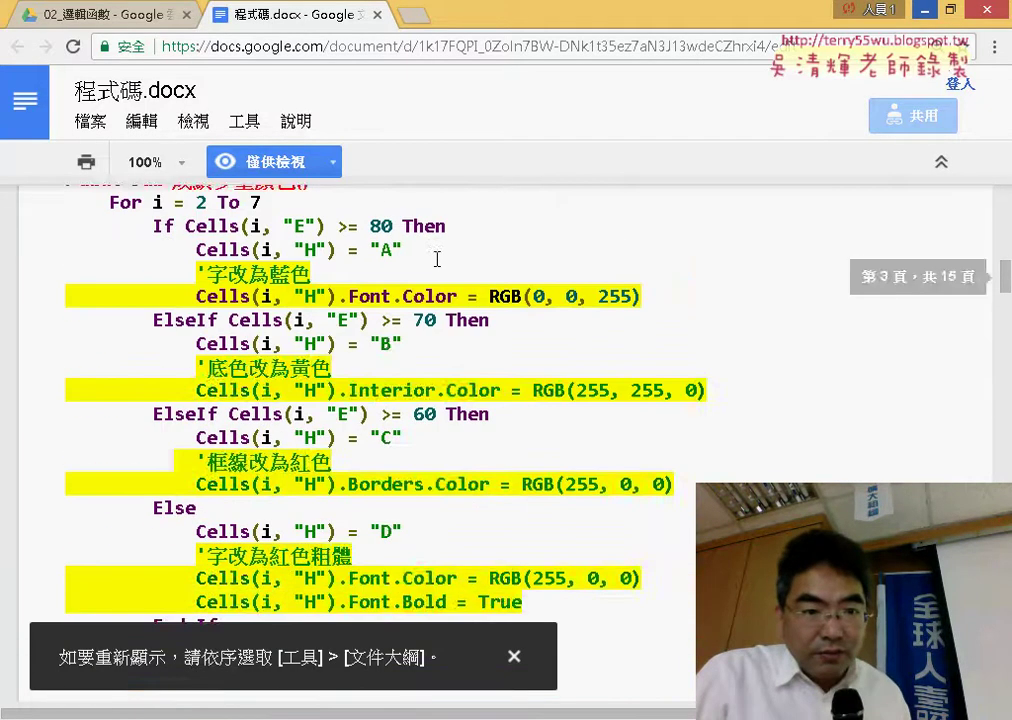
pyautogui.scroll(-4, 436, 259)
pyautogui.scroll(-2, 436, 259)
pyautogui.scroll(-2, 436, 259)
pyautogui.scroll(-4, 437, 259)
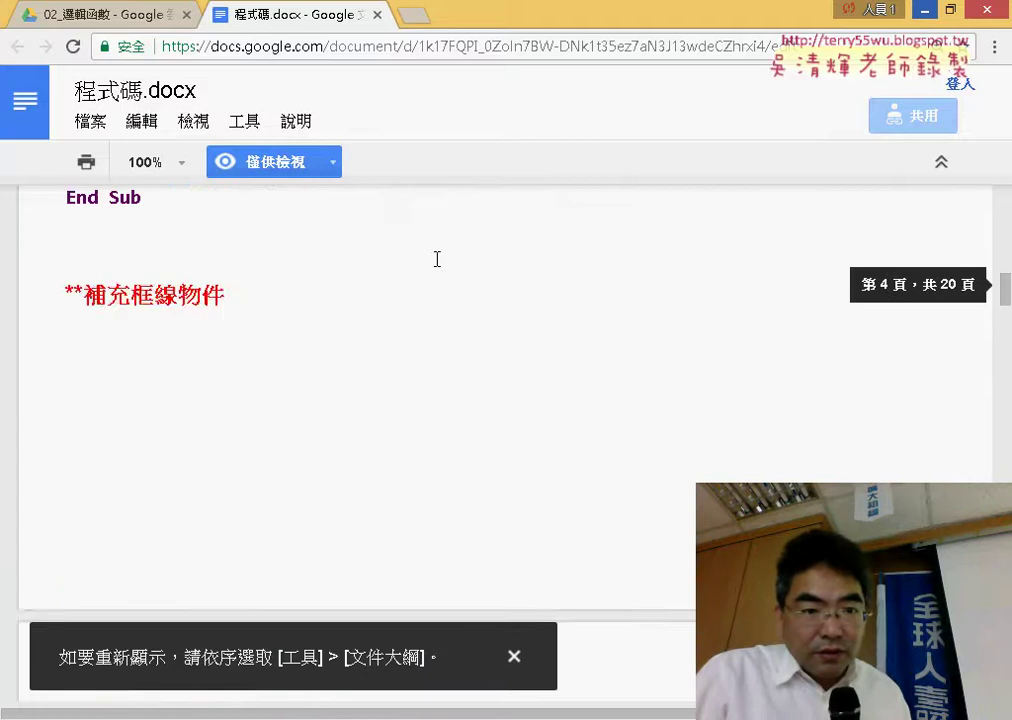
pyautogui.scroll(-5, 437, 259)
pyautogui.scroll(-4, 437, 259)
pyautogui.scroll(-4, 437, 259)
pyautogui.scroll(-1, 437, 259)
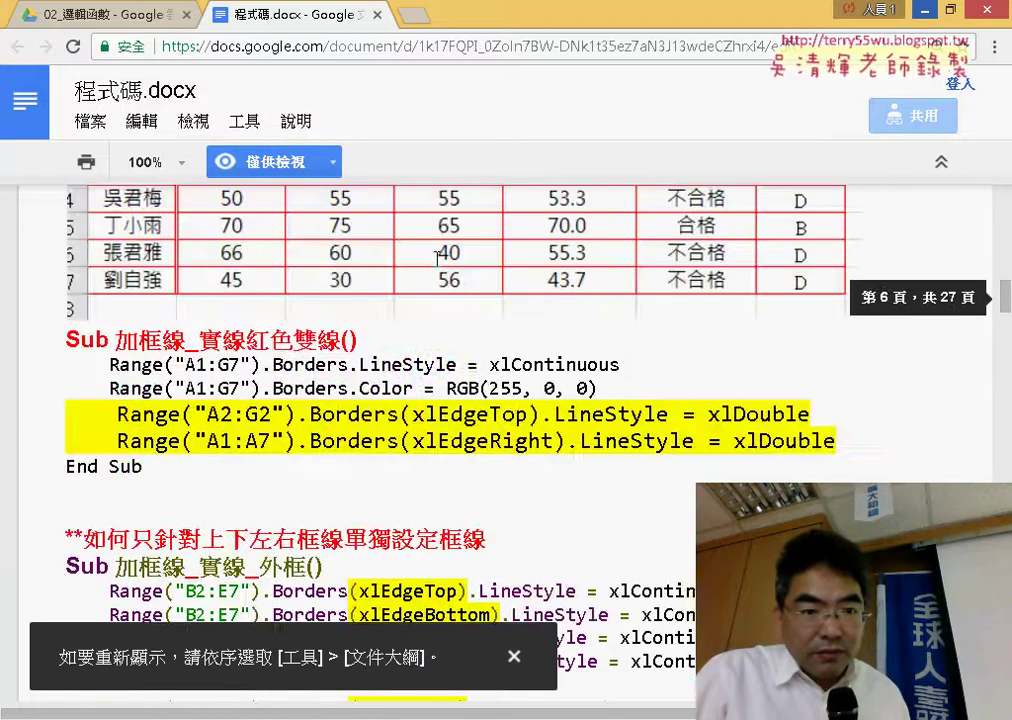
pyautogui.scroll(-5, 437, 259)
pyautogui.scroll(-2, 437, 259)
pyautogui.scroll(-3, 437, 259)
pyautogui.scroll(-4, 437, 259)
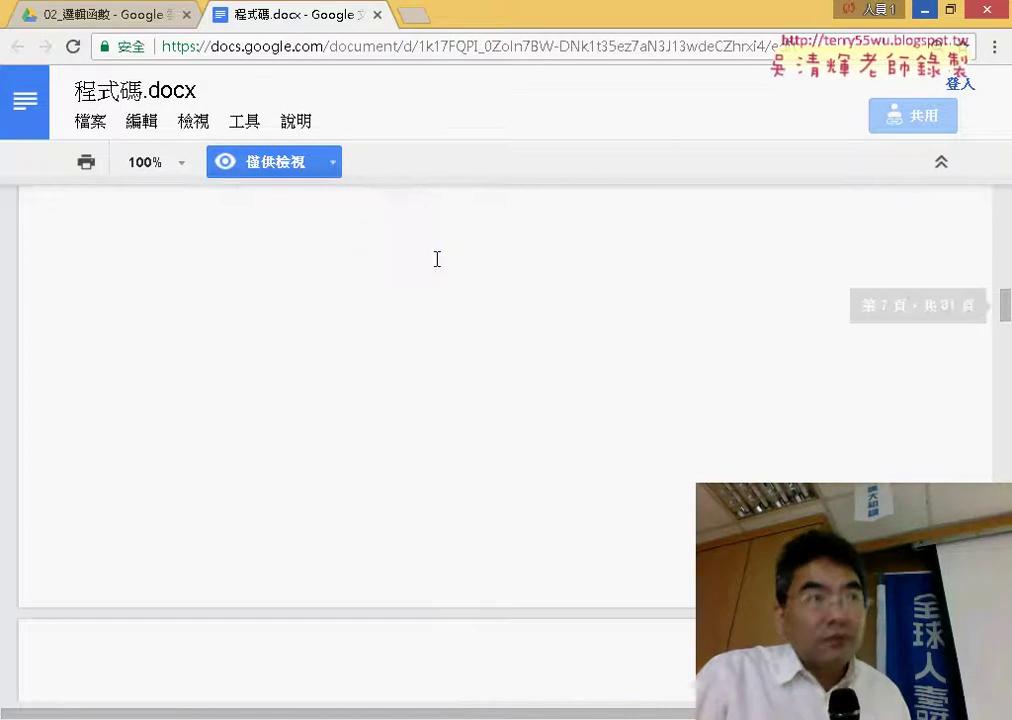
# - Finish reading the code, minimize Chrome, and select K4 in Excel to view its OR formula
pyautogui.scroll(-2, 441, 253)
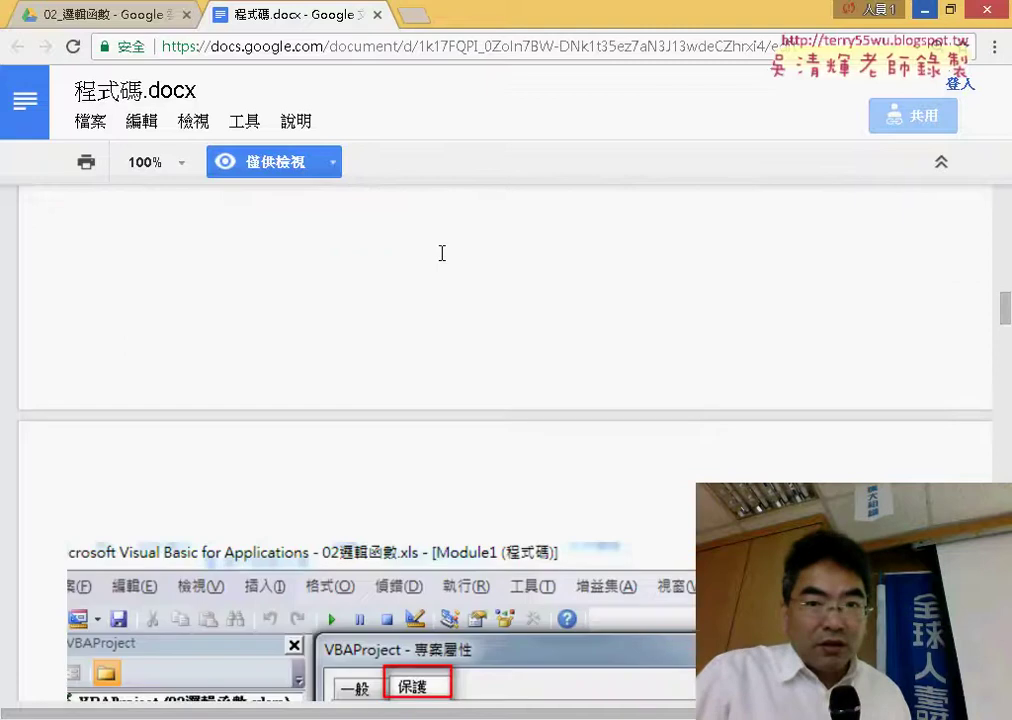
pyautogui.scroll(-5, 441, 253)
pyautogui.scroll(-2, 441, 253)
pyautogui.scroll(-2, 441, 253)
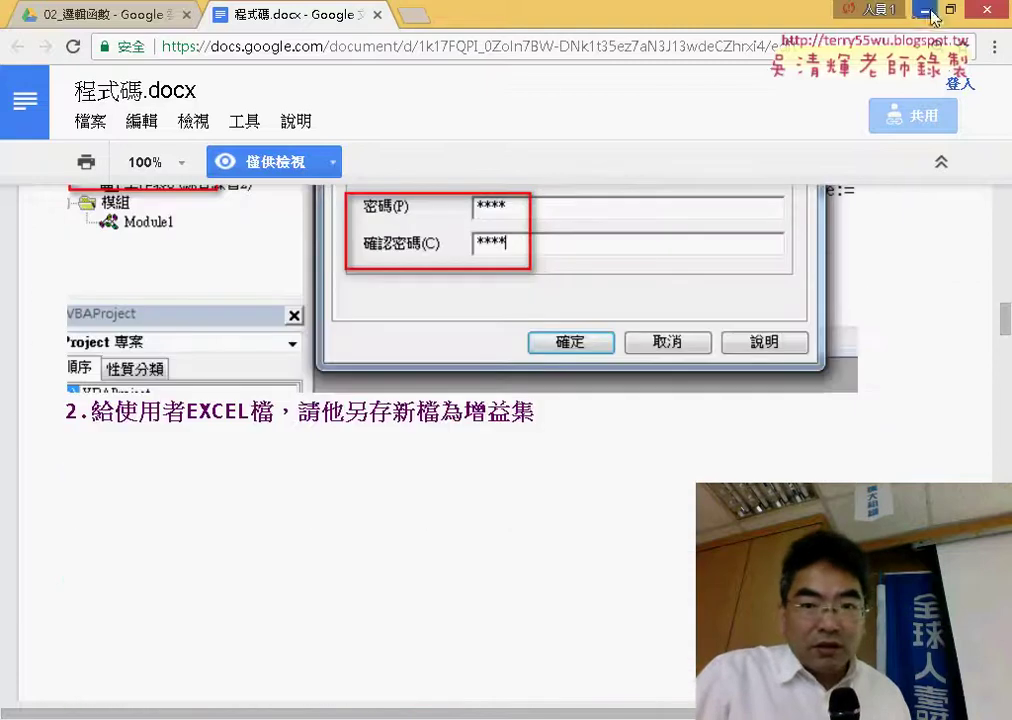
pyautogui.click(931, 14)
pyautogui.click(848, 329)
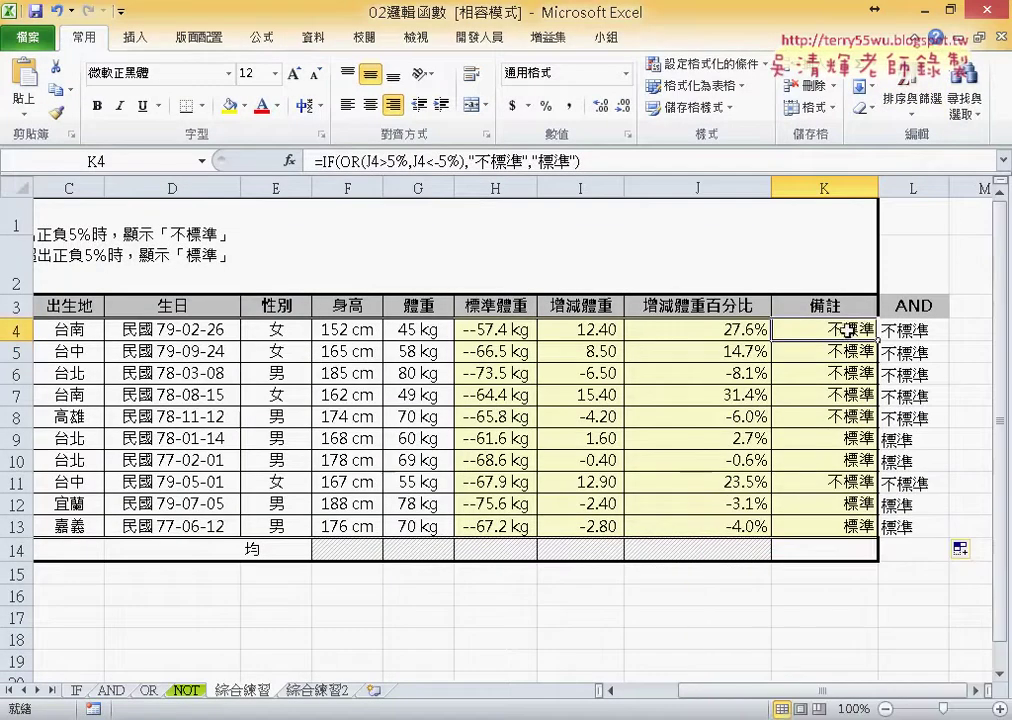